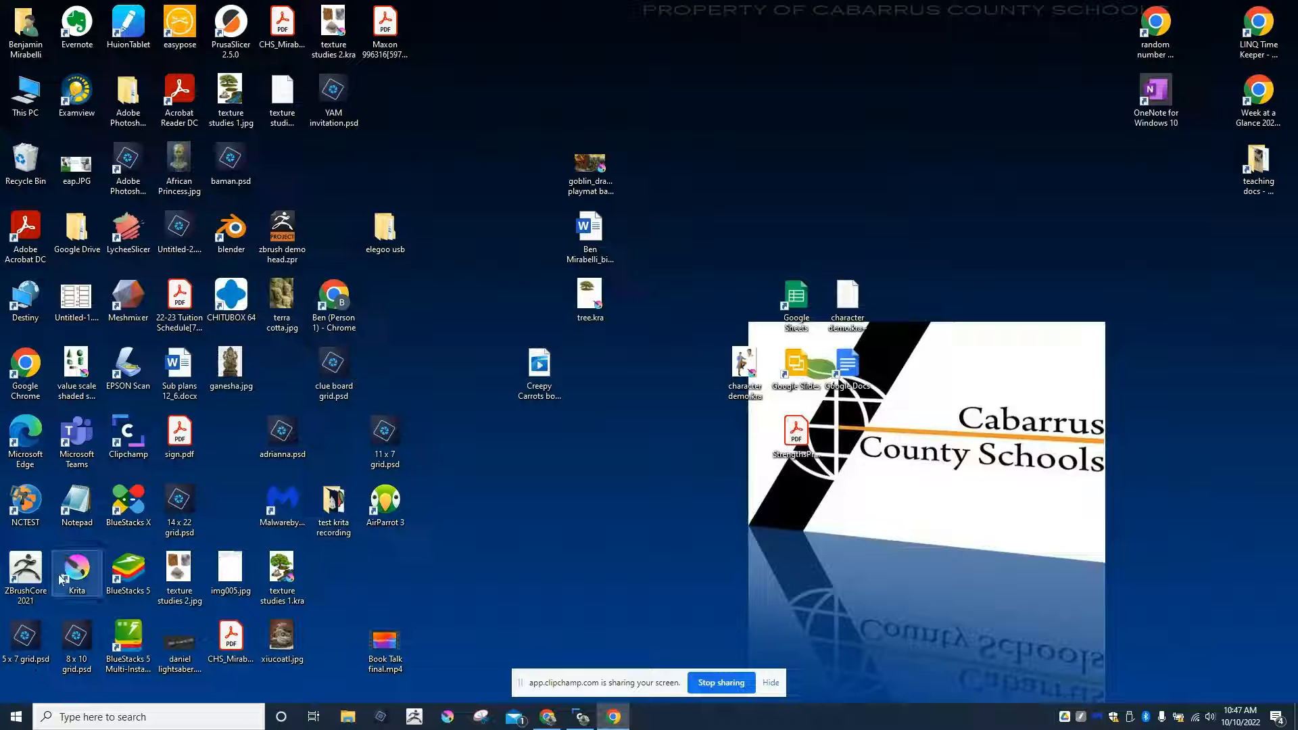
# - Launch Krita and begin creating a new file
pyautogui.click(85, 570)
pyautogui.doubleClick(85, 569)
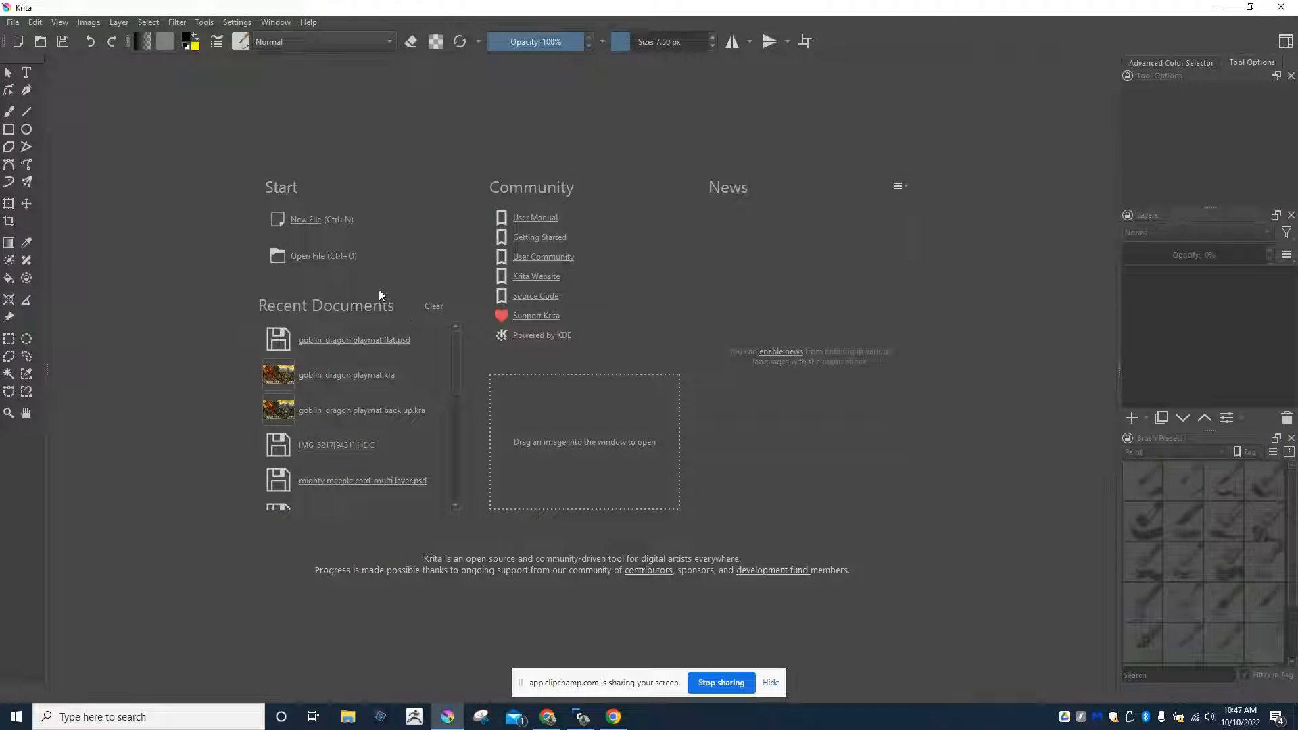
pyautogui.click(312, 222)
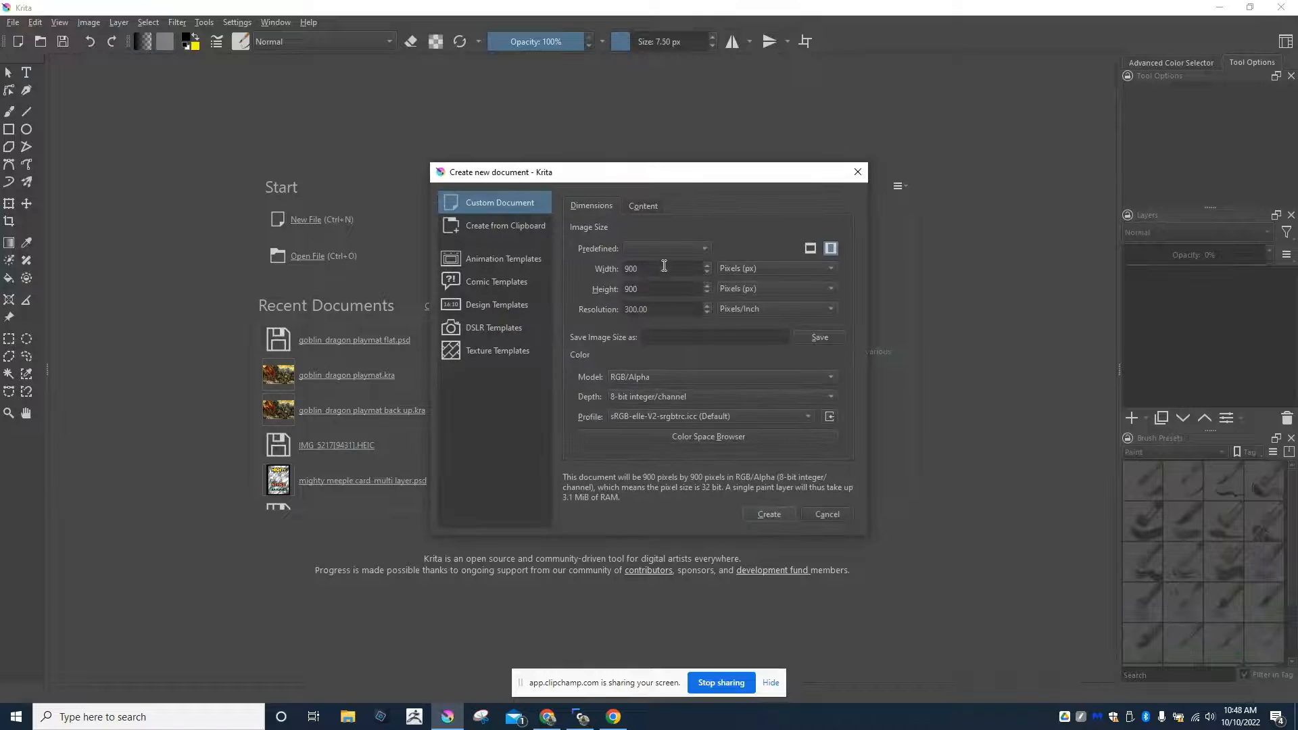
# - Try the US Letter (300 ppi) preset for the new document and look through the width and height units
pyautogui.click(667, 250)
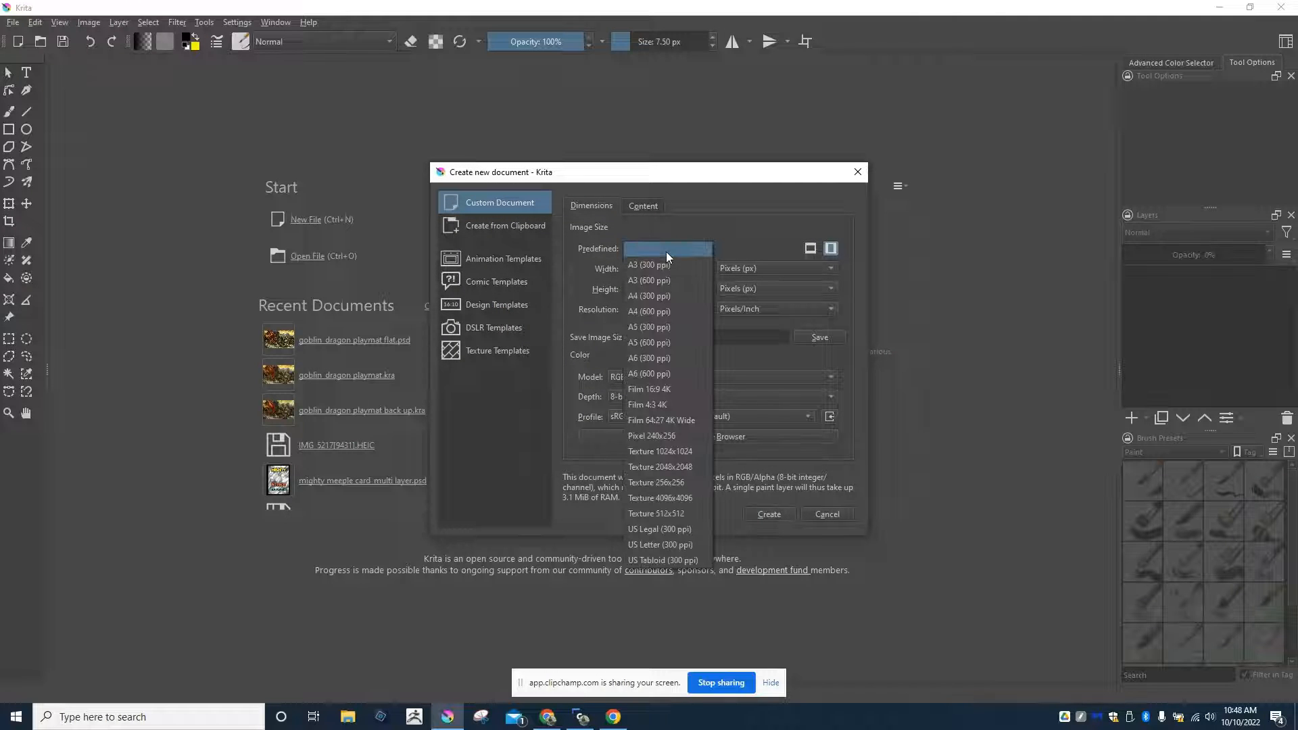
pyautogui.click(660, 545)
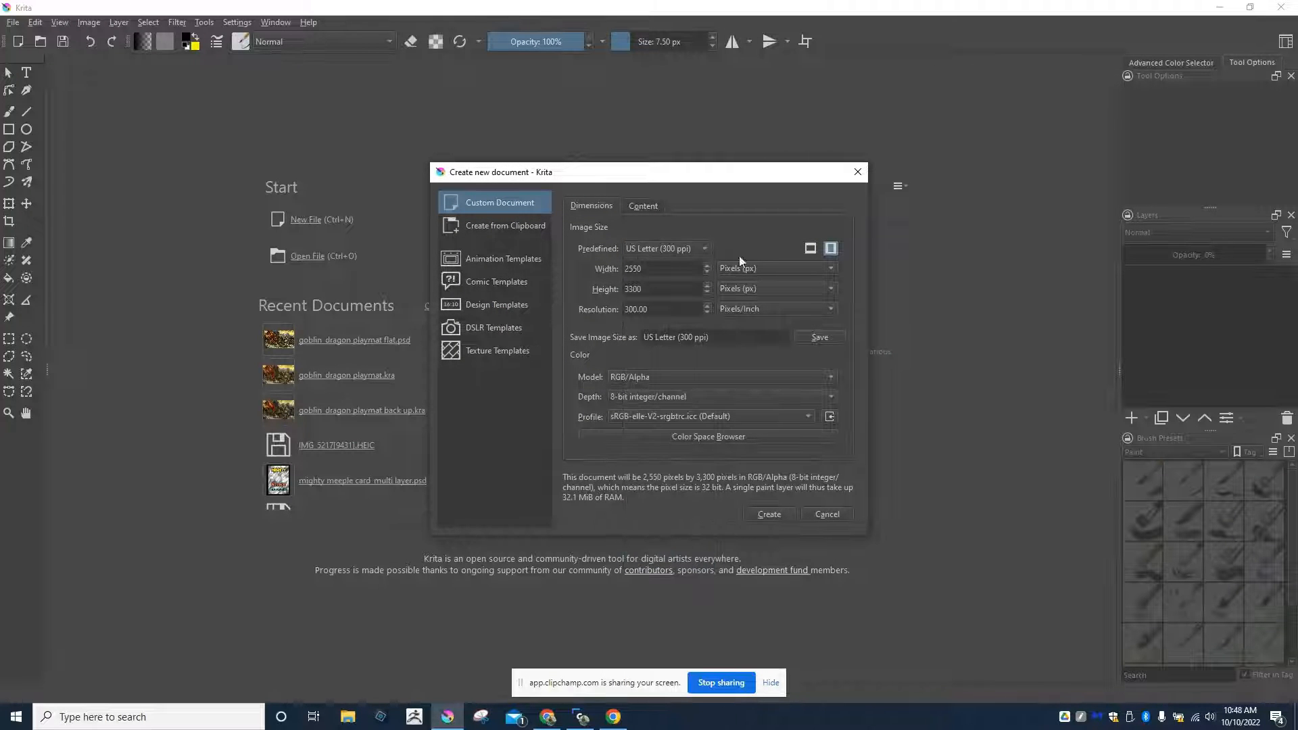
pyautogui.click(751, 269)
pyautogui.click(740, 208)
pyautogui.click(744, 289)
pyautogui.click(740, 238)
# - Create the custom document with a size of 900 by 900 pixels
pyautogui.moveTo(646, 269); pyautogui.dragTo(586, 286)
pyautogui.write('33')
pyautogui.click(760, 516)
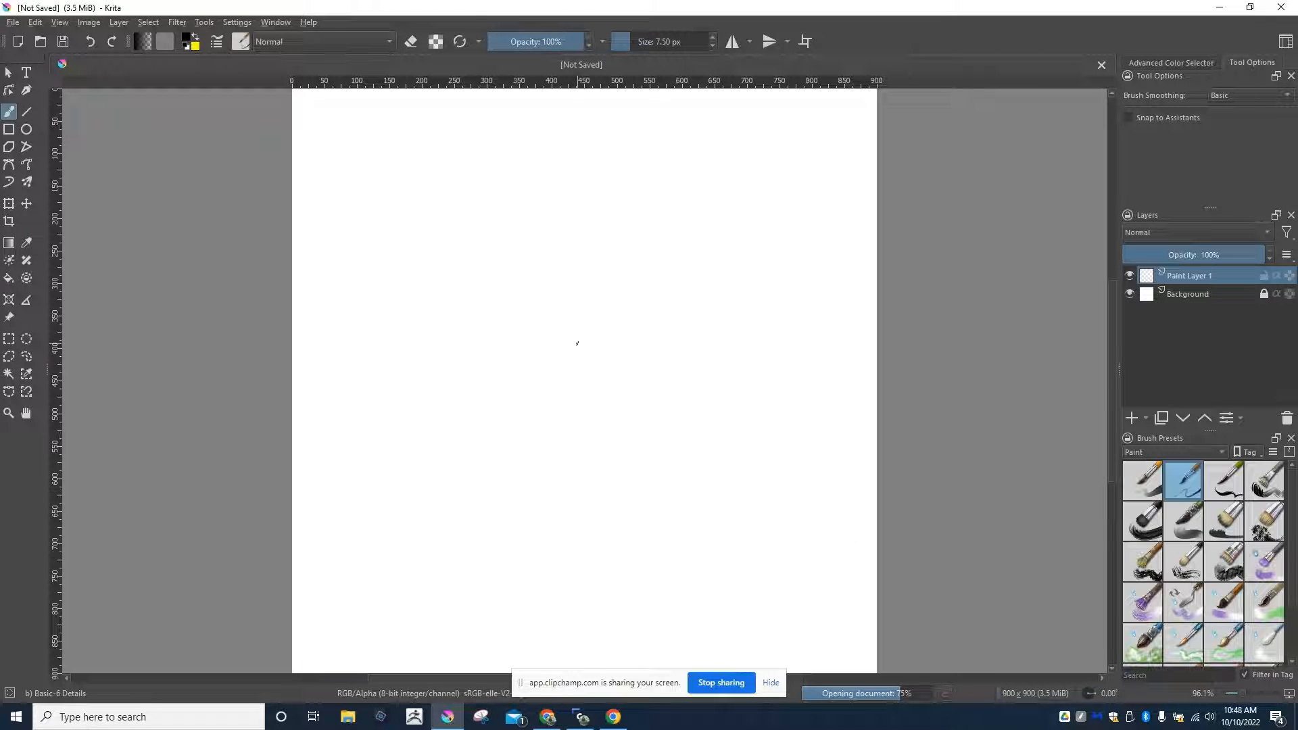
# - Hide the canvas rulers and show them again
pyautogui.click(61, 23)
pyautogui.click(88, 164)
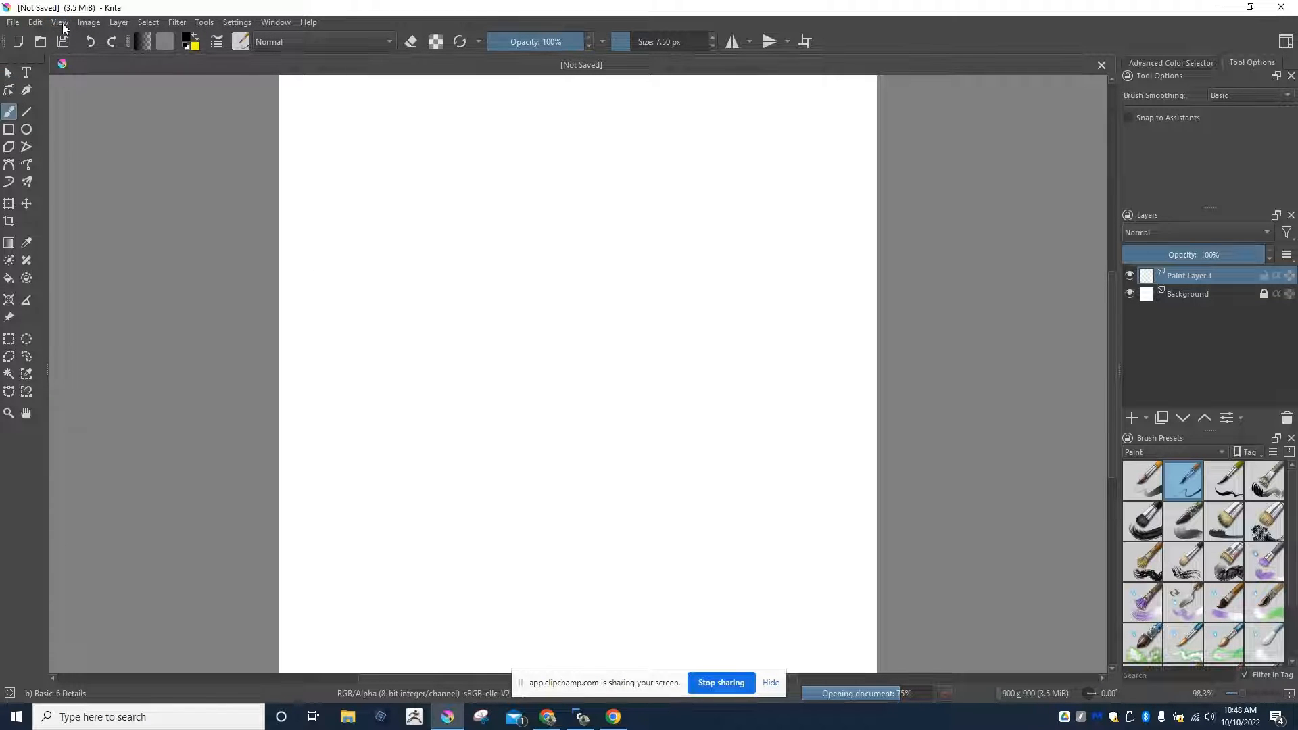
pyautogui.click(62, 23)
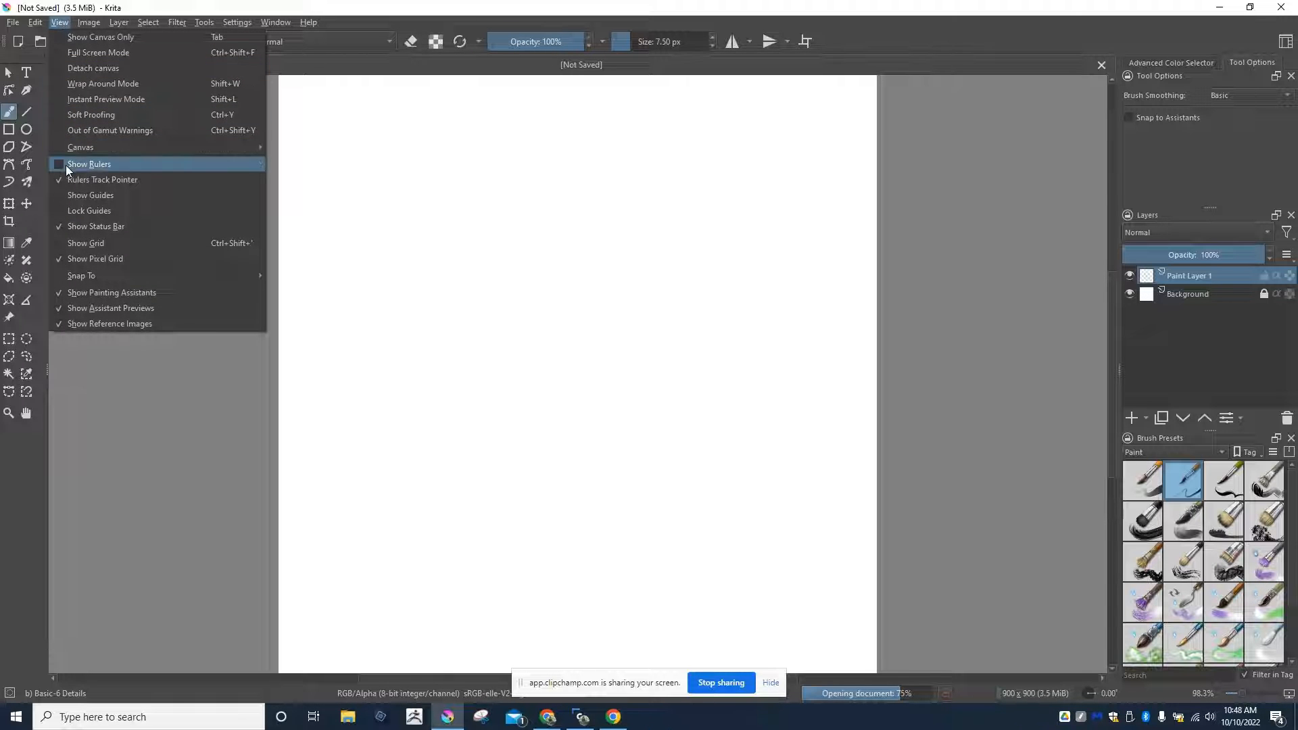
pyautogui.click(87, 164)
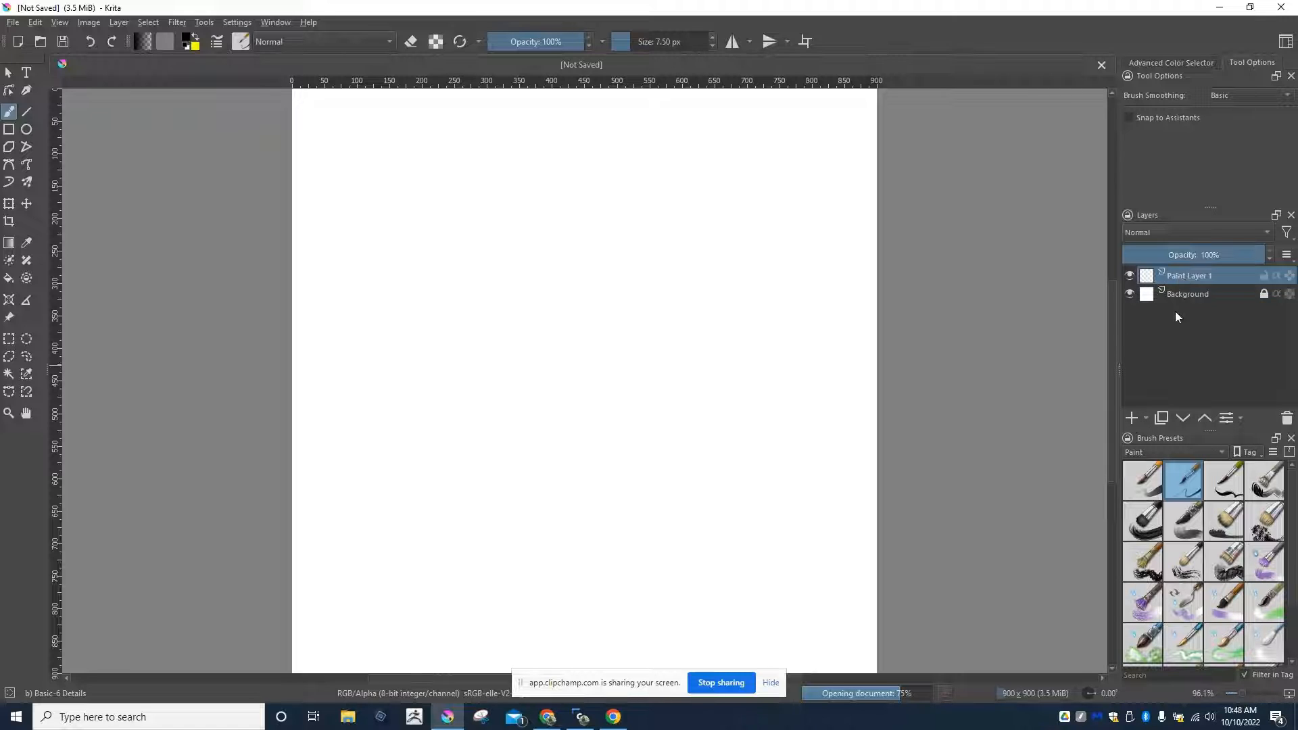
# - Activate the straight Line tool and set the brush size to 5.35 px
pyautogui.click(26, 111)
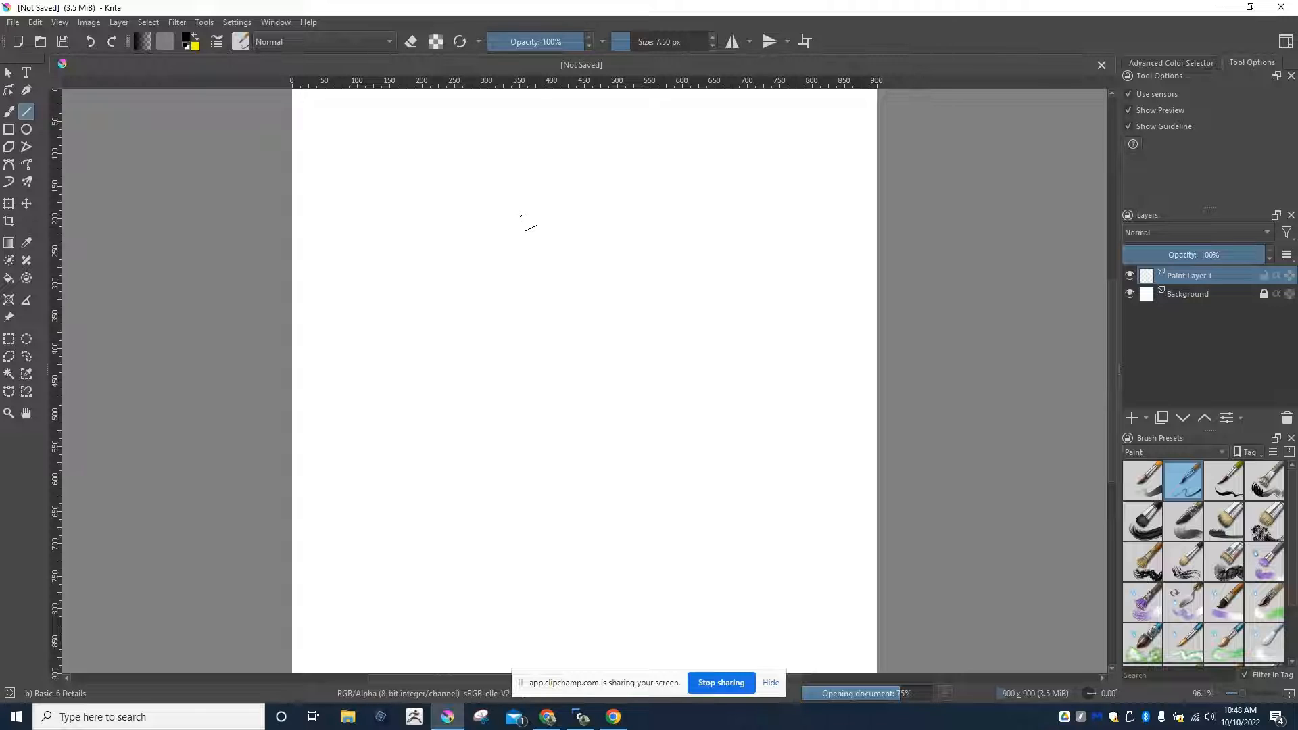
pyautogui.press(']')
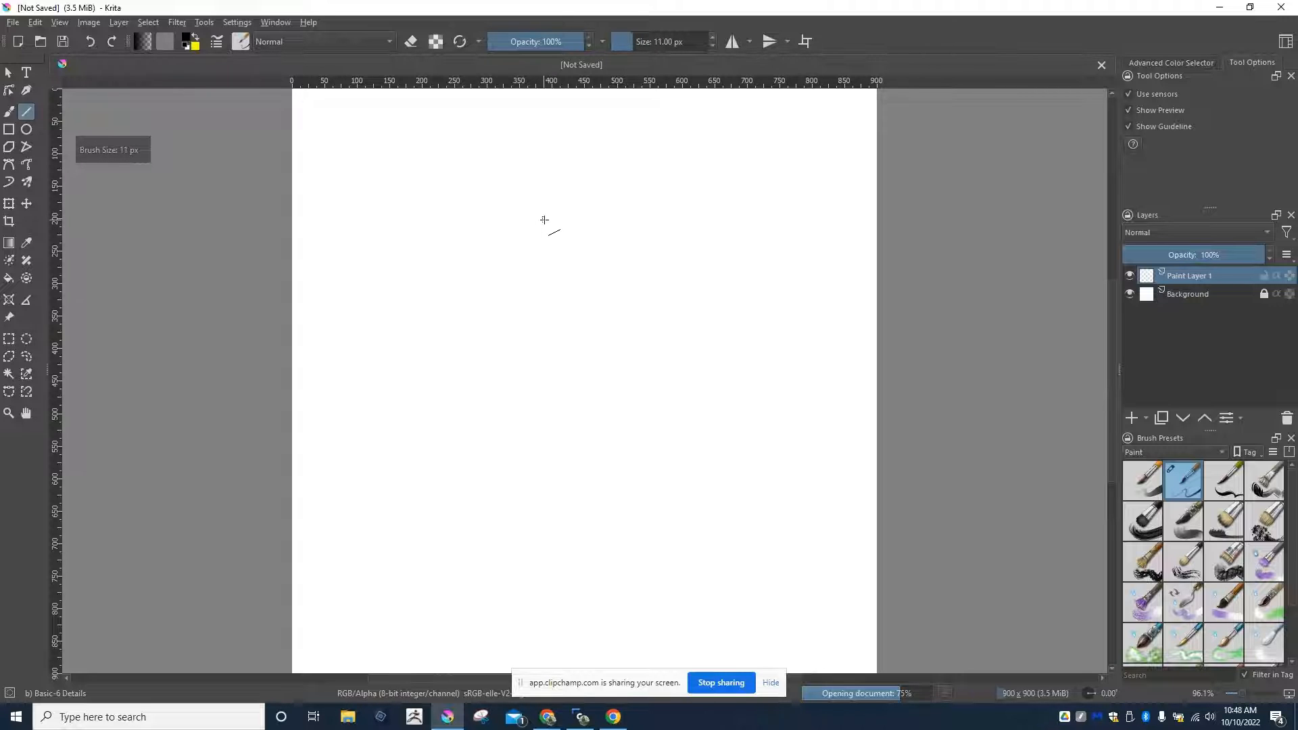
pyautogui.press('[')
pyautogui.press('[')
pyautogui.press('[')
pyautogui.press('[')
pyautogui.click(630, 48)
pyautogui.moveTo(630, 49); pyautogui.dragTo(626, 49)
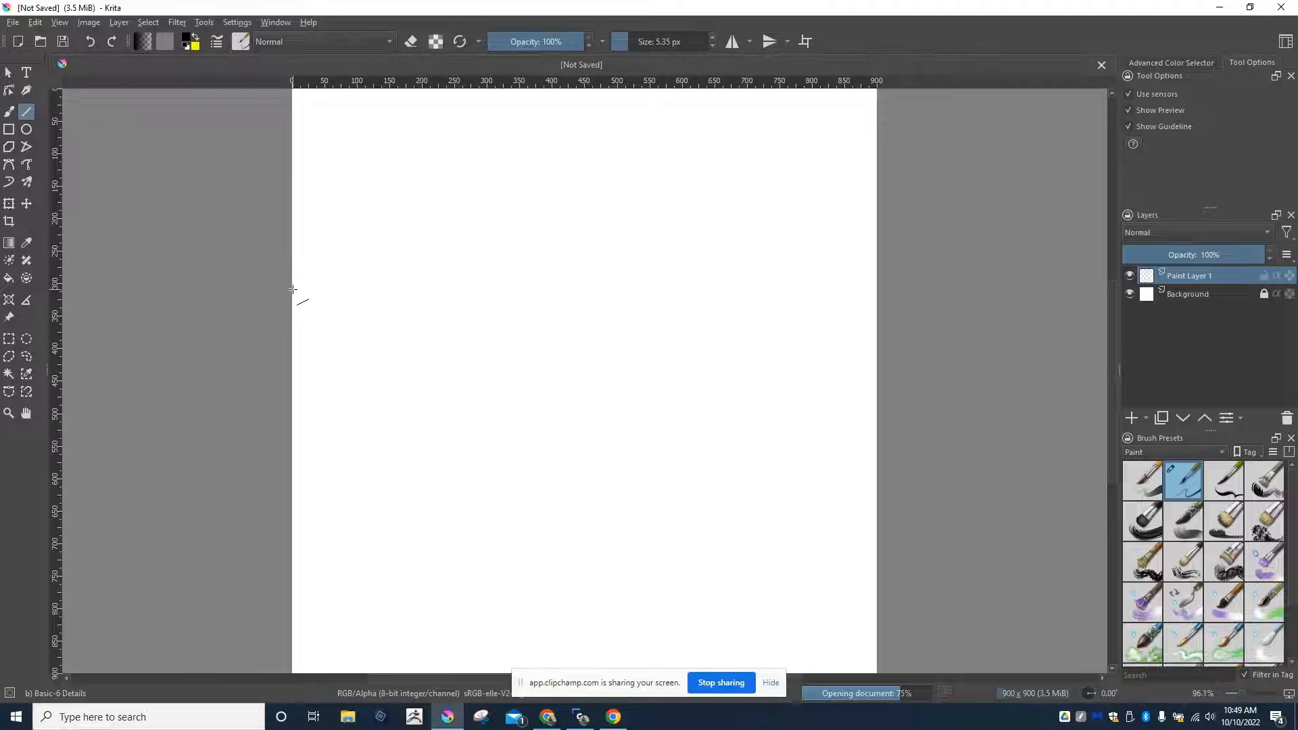
# - Draw two black horizontal lines across the full canvas width at the 300 and 600 px ruler marks
pyautogui.moveTo(292, 283); pyautogui.dragTo(885, 300)
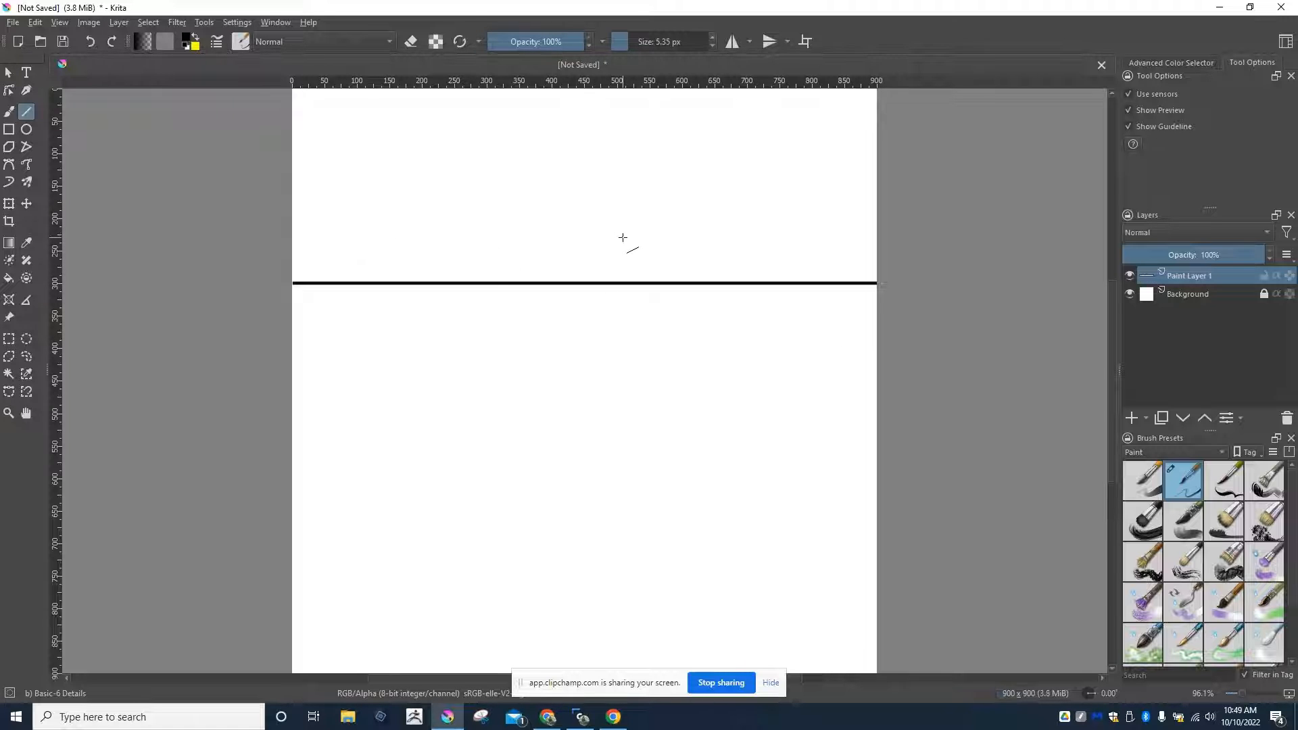
pyautogui.rightClick(563, 231)
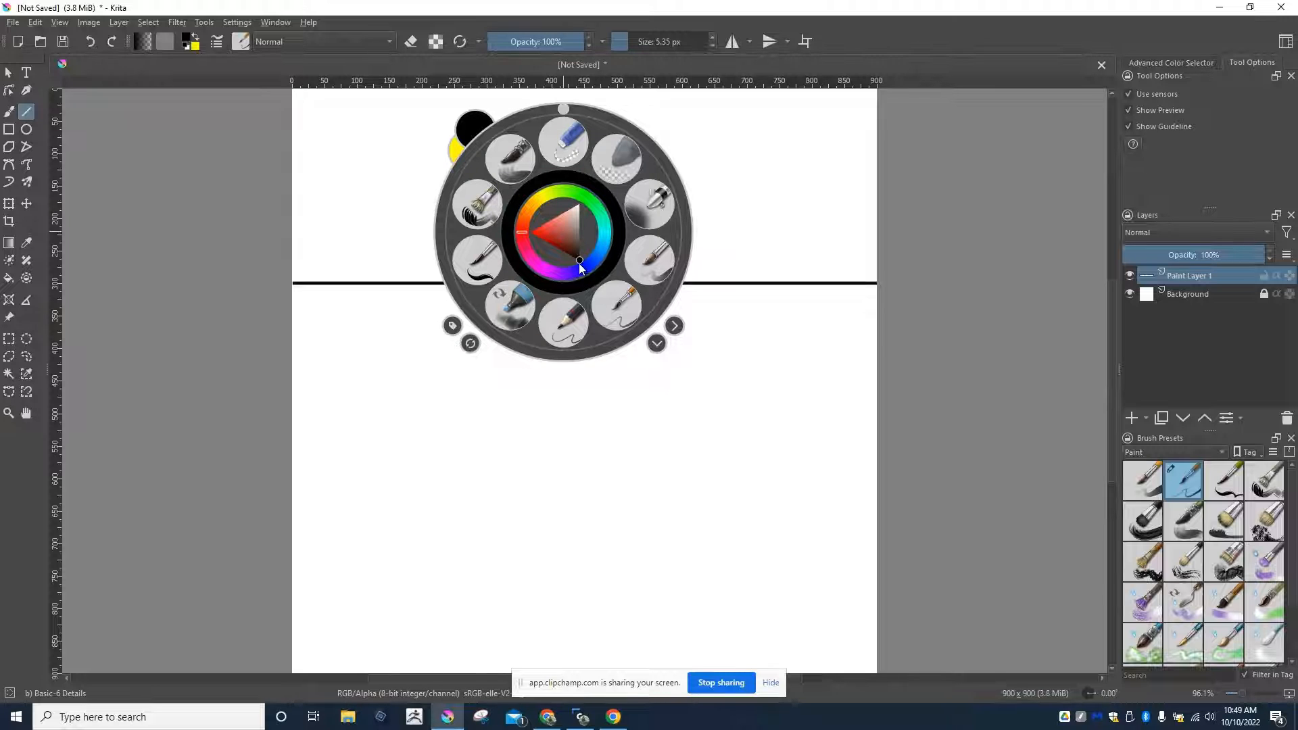
pyautogui.moveTo(582, 236)
pyautogui.mouseDown()
pyautogui.moveTo(580, 211)
pyautogui.moveTo(580, 246)
pyautogui.mouseUp()
pyautogui.click(980, 233)
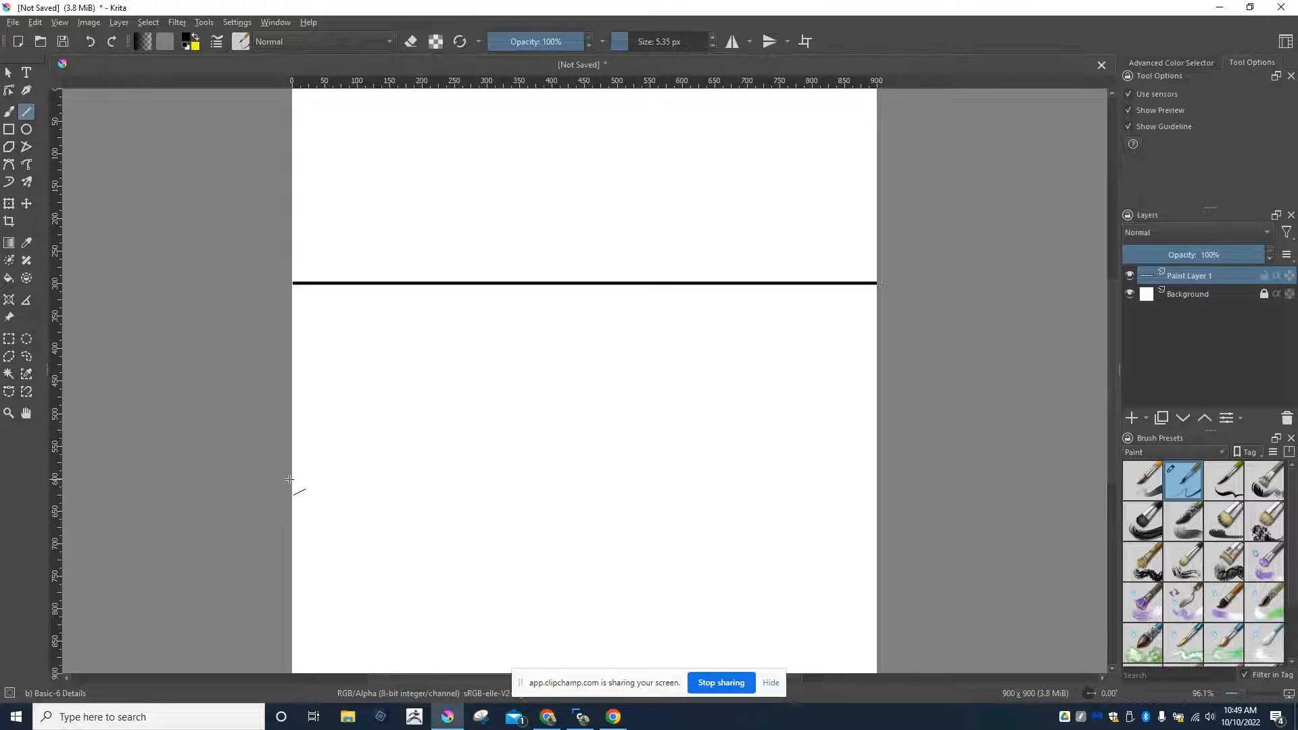
pyautogui.moveTo(292, 479); pyautogui.dragTo(947, 498)
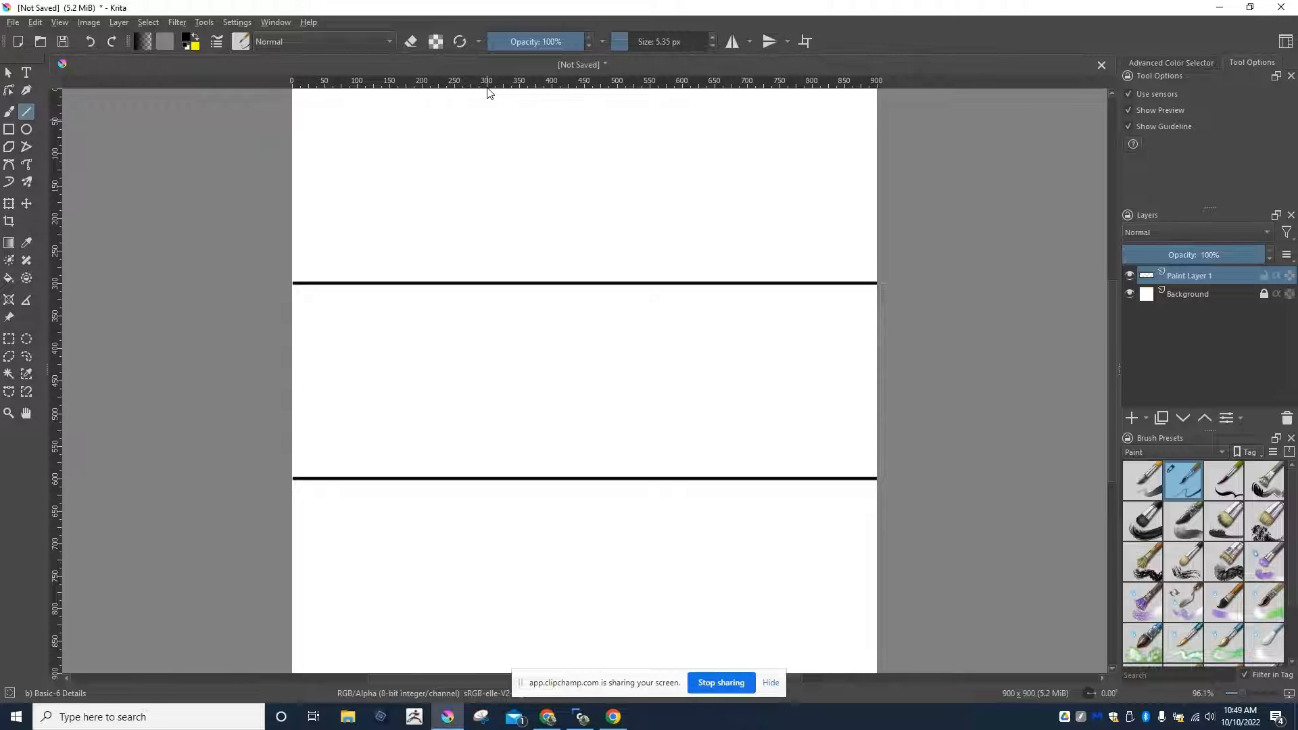
# - Draw two black vertical lines down the full canvas height at the 300 and 600 px marks to complete a three-by-three grid
pyautogui.moveTo(489, 90); pyautogui.dragTo(509, 683)
pyautogui.scroll(6, 814, 391)
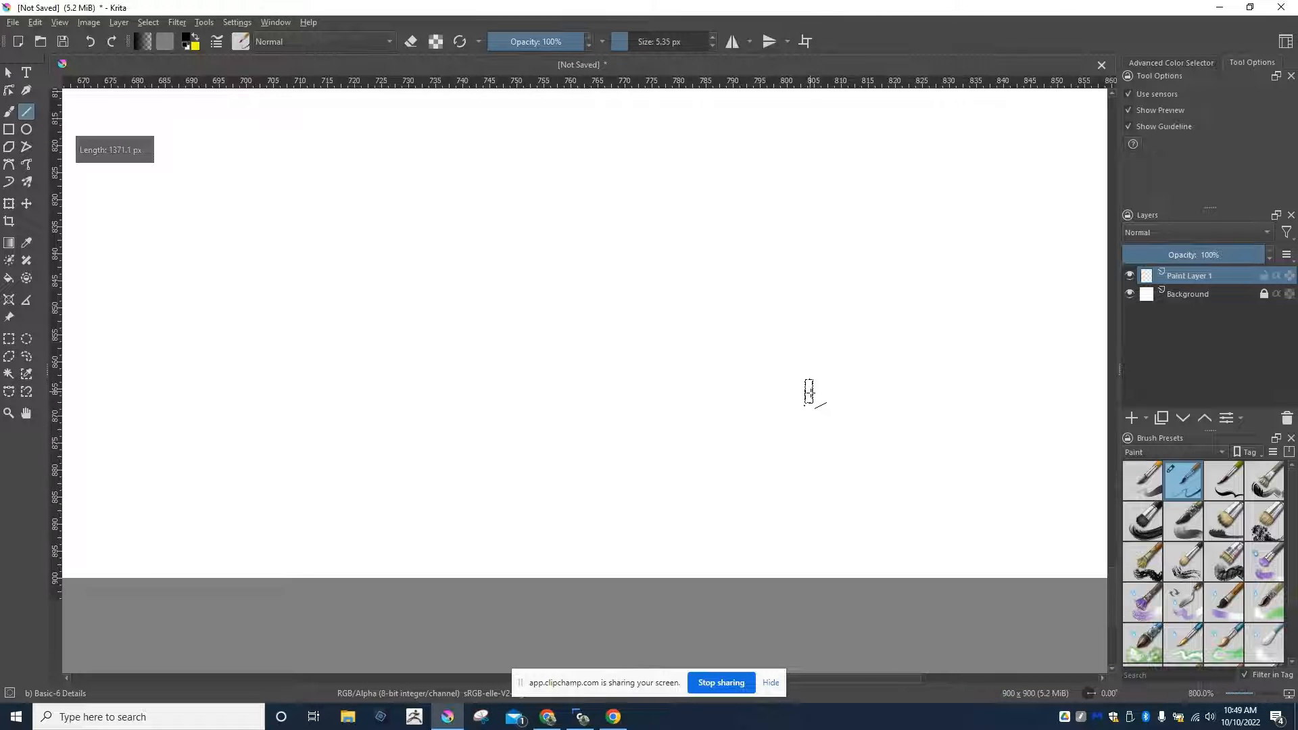
pyautogui.scroll(-4, 811, 392)
pyautogui.moveTo(1113, 481); pyautogui.dragTo(1110, 330)
pyautogui.scroll(-4, 897, 404)
pyautogui.scroll(2, 864, 394)
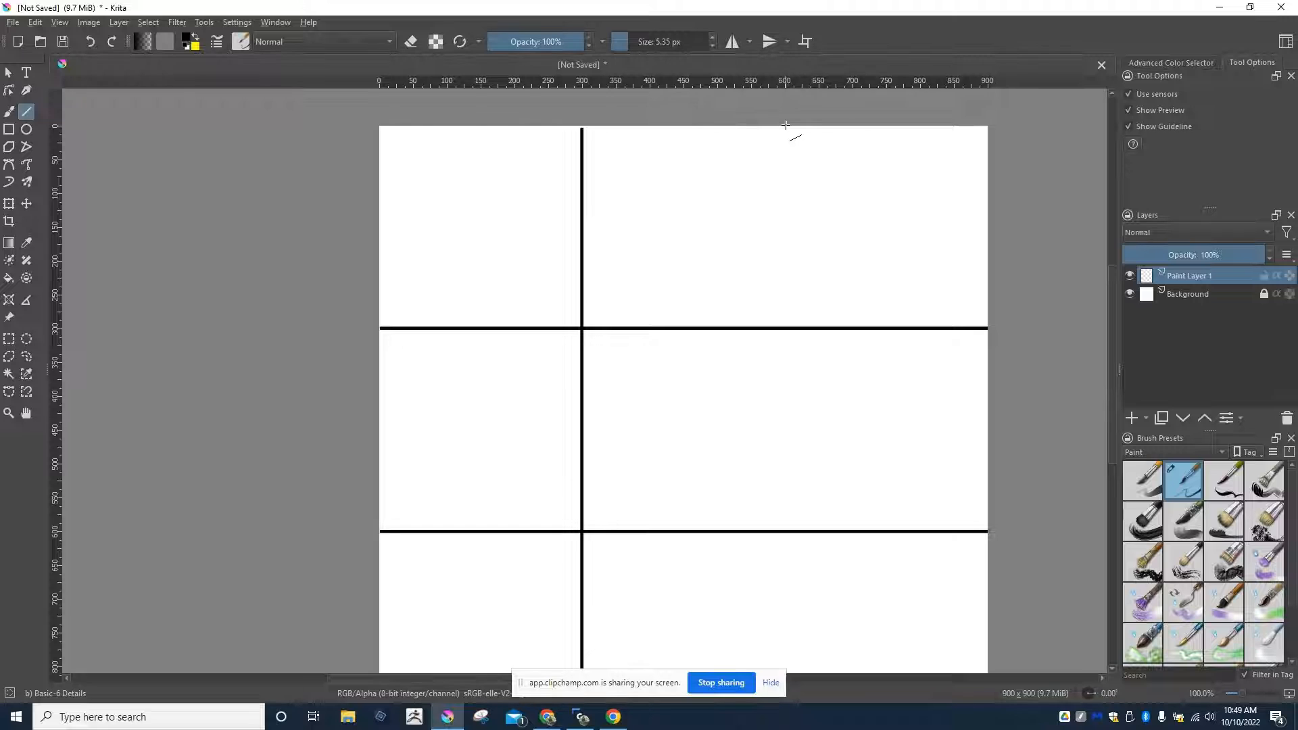
pyautogui.moveTo(784, 126); pyautogui.dragTo(830, 629)
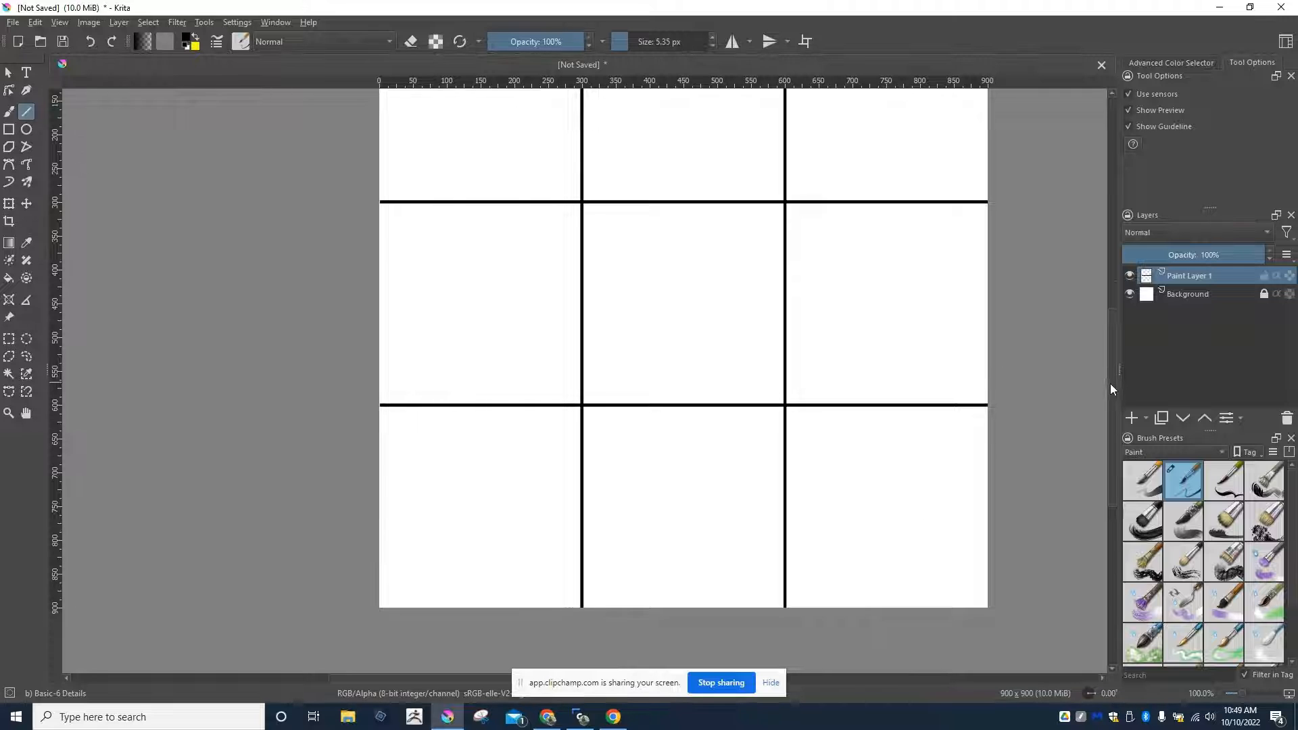
pyautogui.scroll(5, 1114, 329)
pyautogui.scroll(-3, 1109, 338)
pyautogui.scroll(-1, 1104, 360)
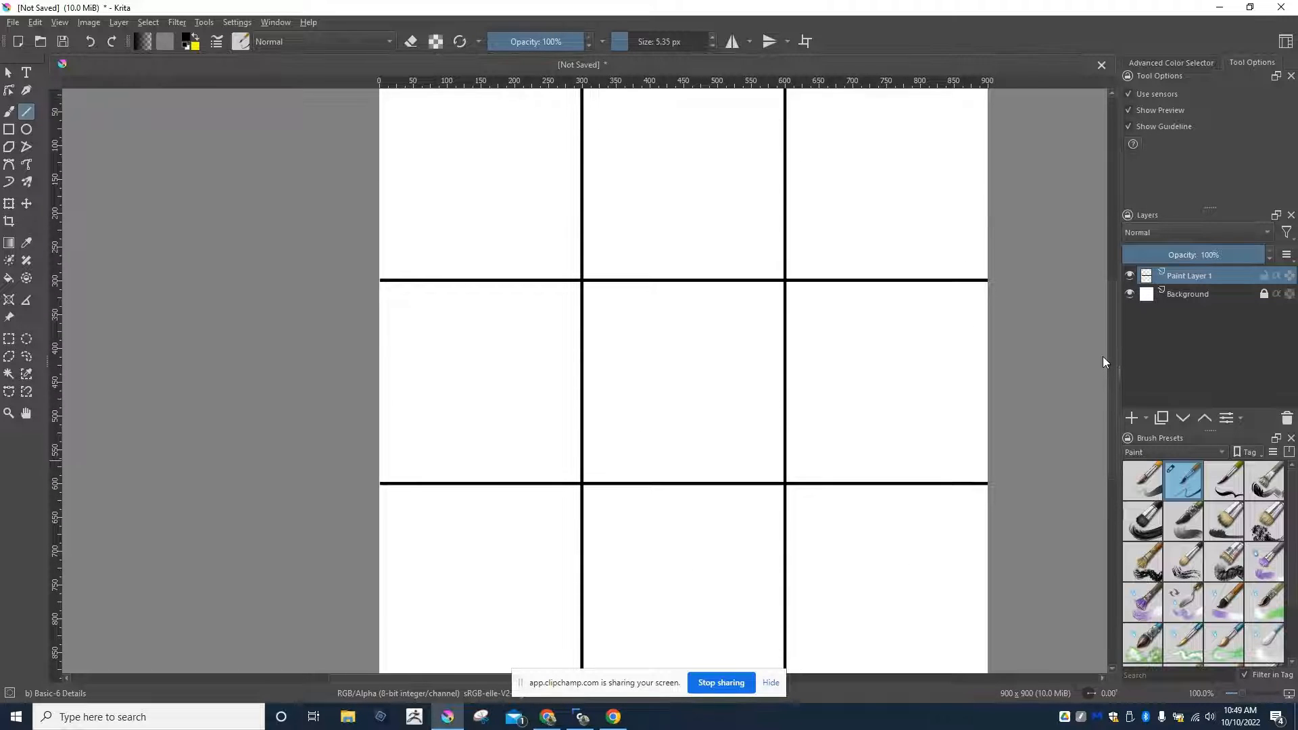
# - Make the Background layer active, switch to the eye image search results in Chrome, and copy the "Diabetes and your eyes" picture
pyautogui.click(1179, 291)
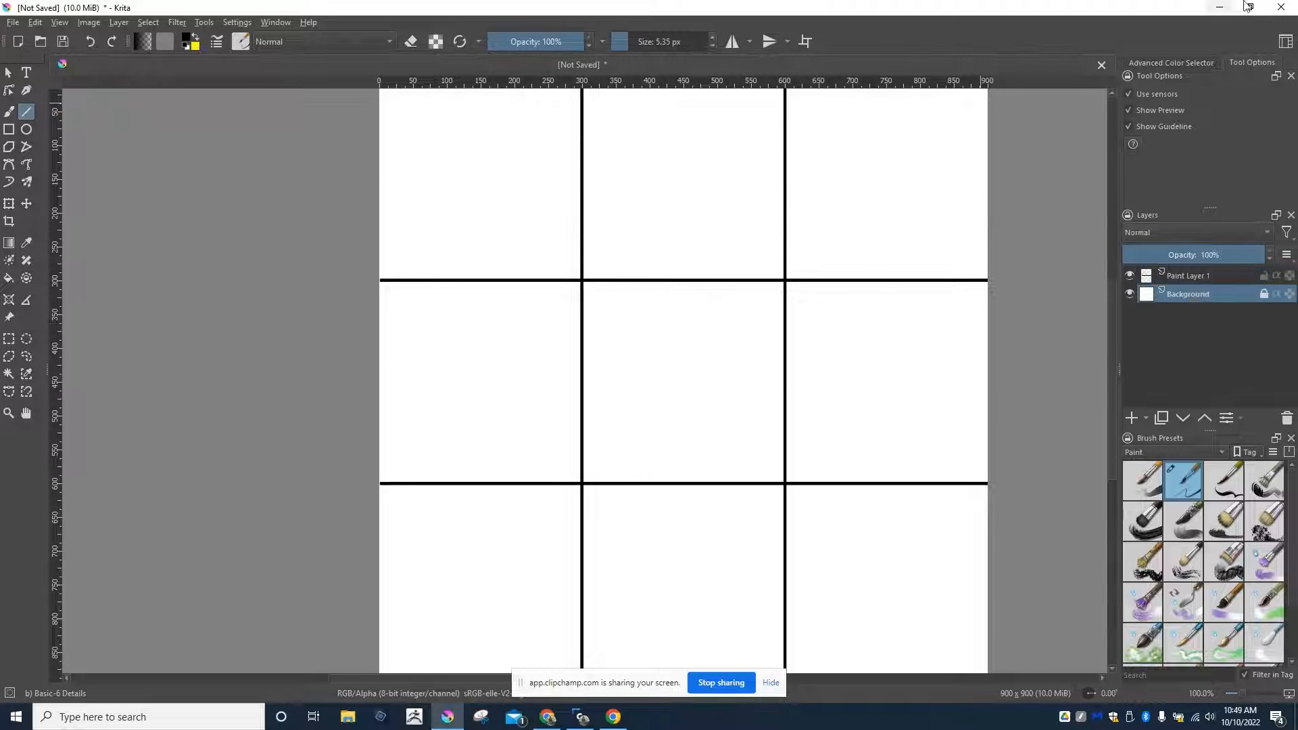
pyautogui.click(1219, 8)
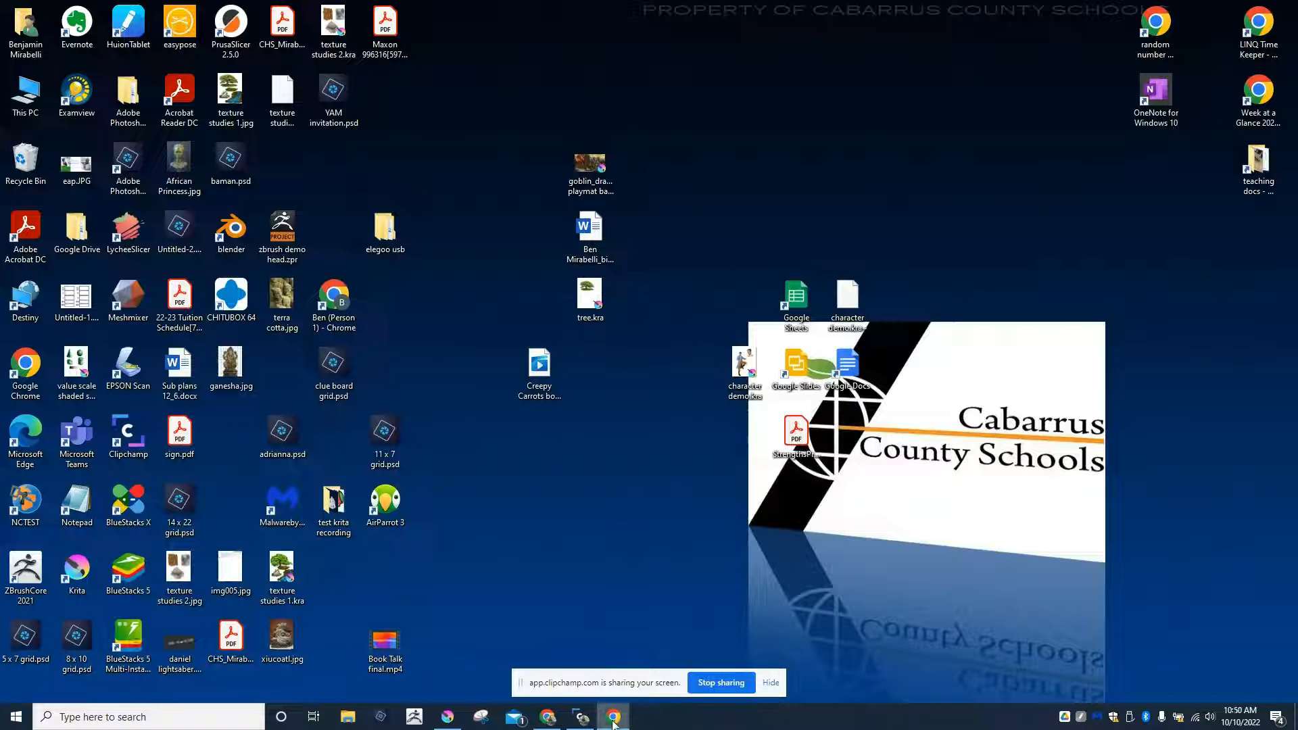
pyautogui.click(548, 717)
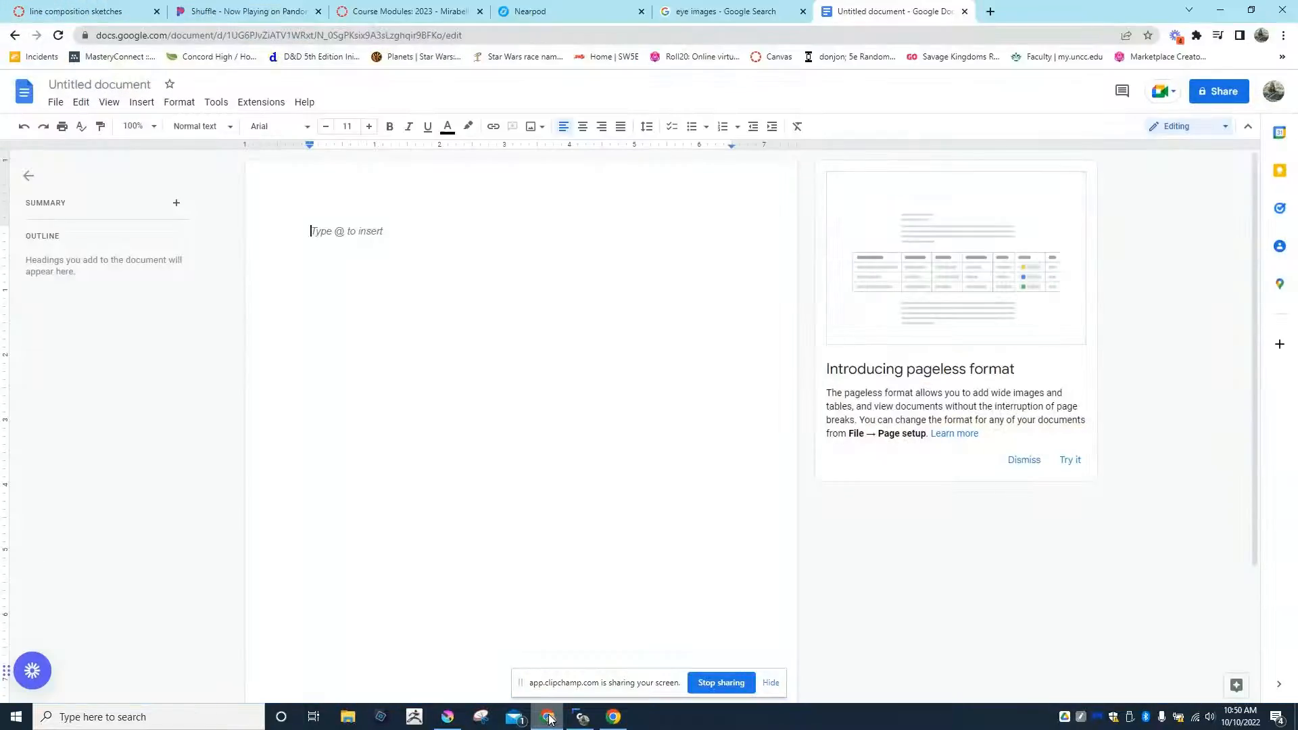
pyautogui.click(727, 10)
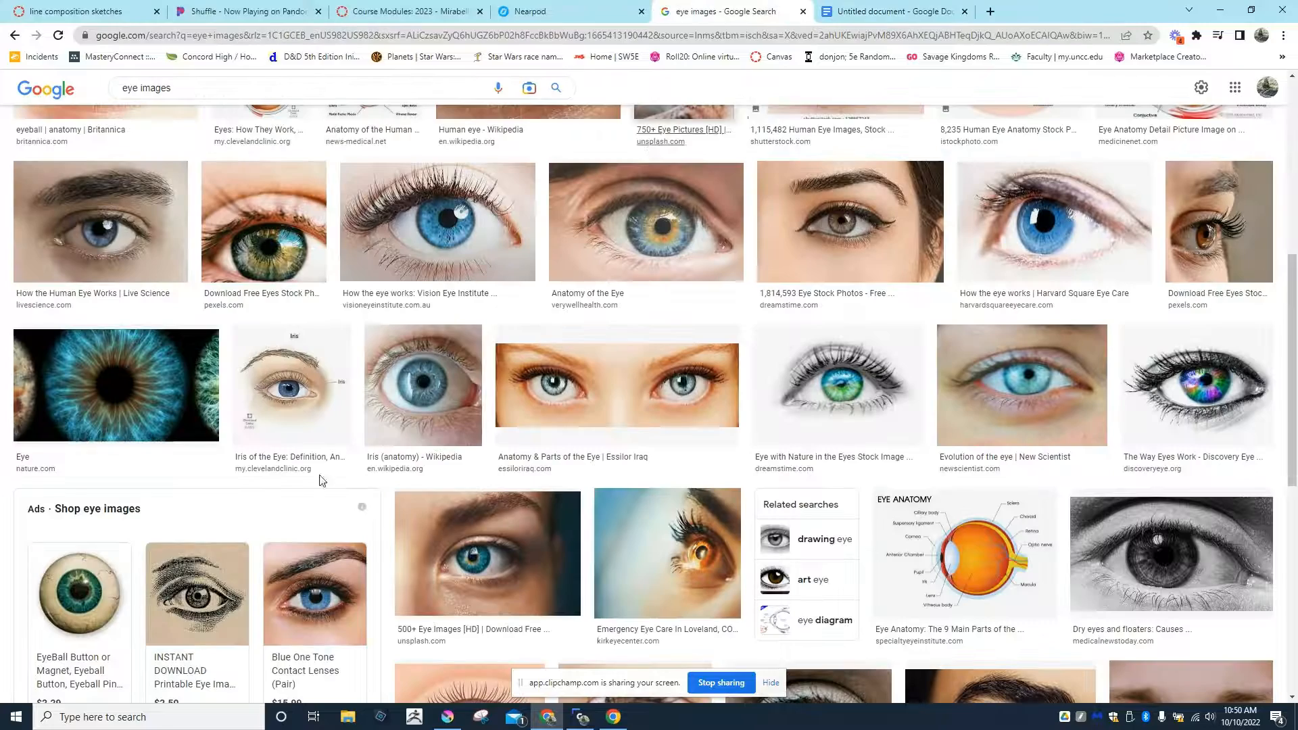
pyautogui.scroll(-8, 255, 435)
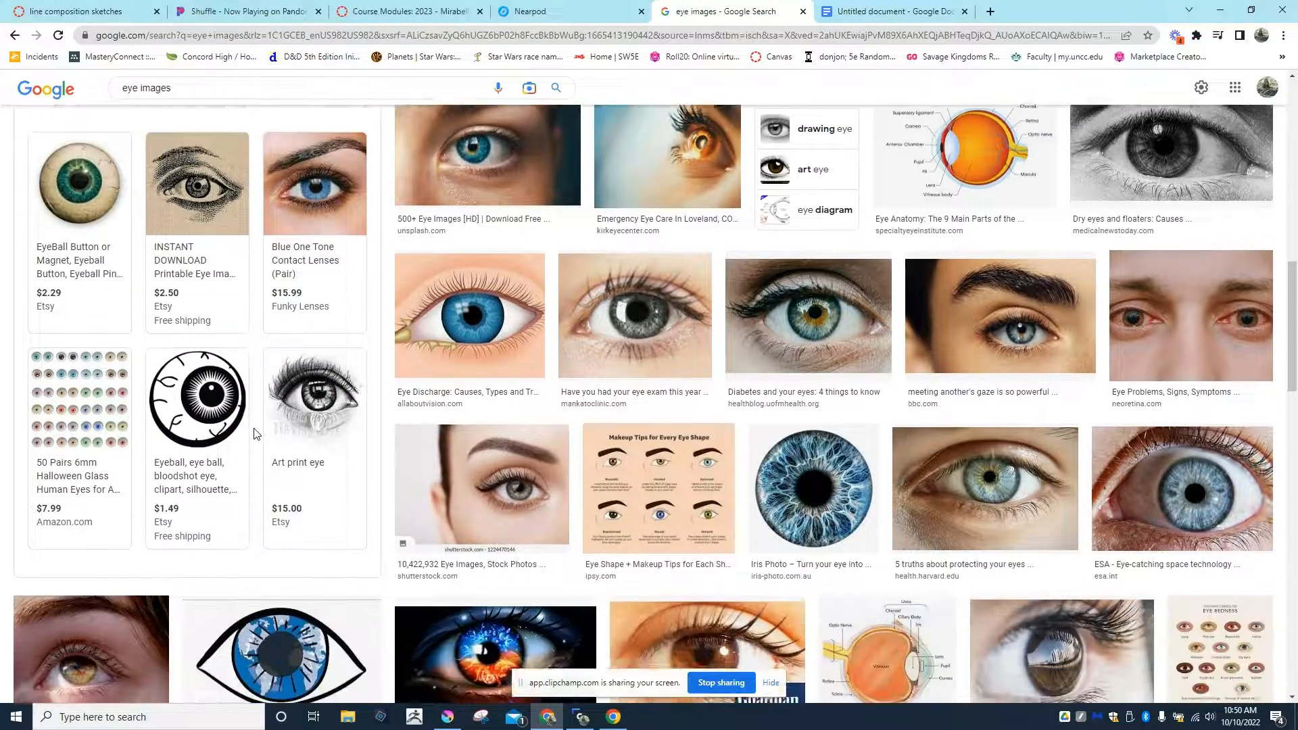
pyautogui.scroll(1, 255, 435)
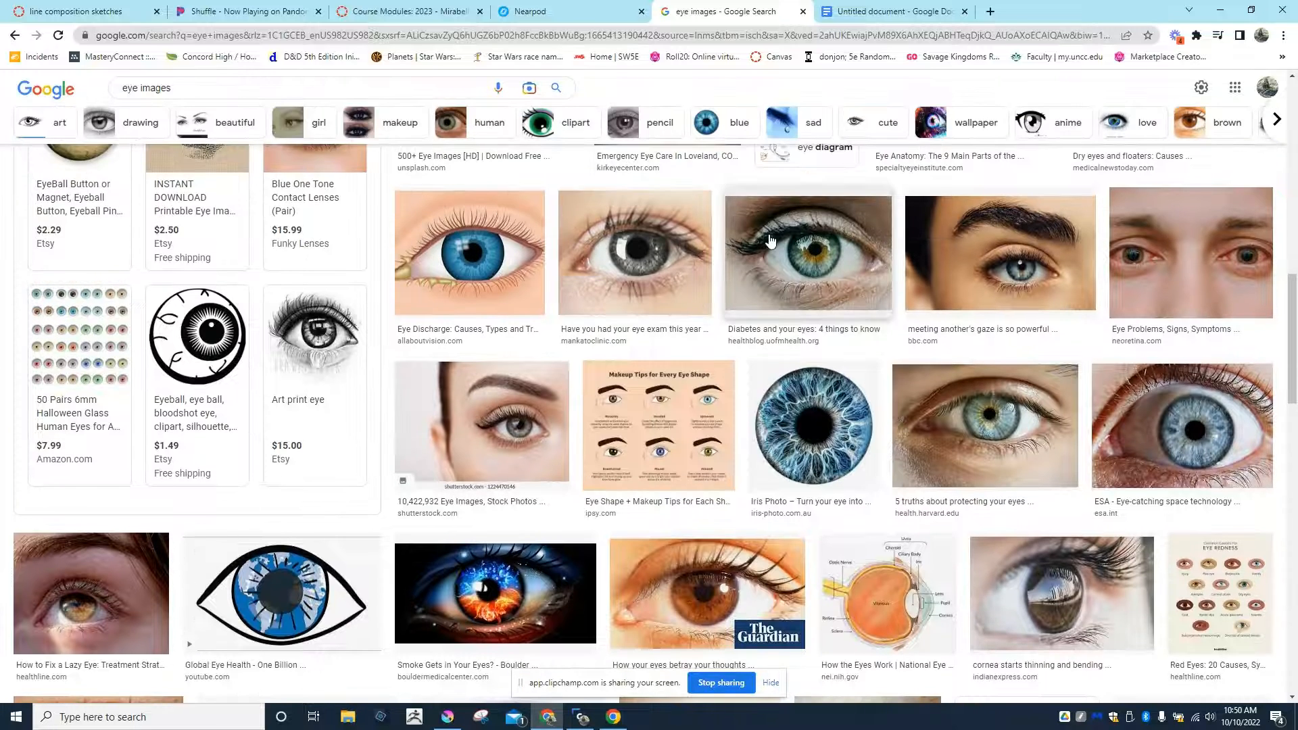
pyautogui.rightClick(771, 238)
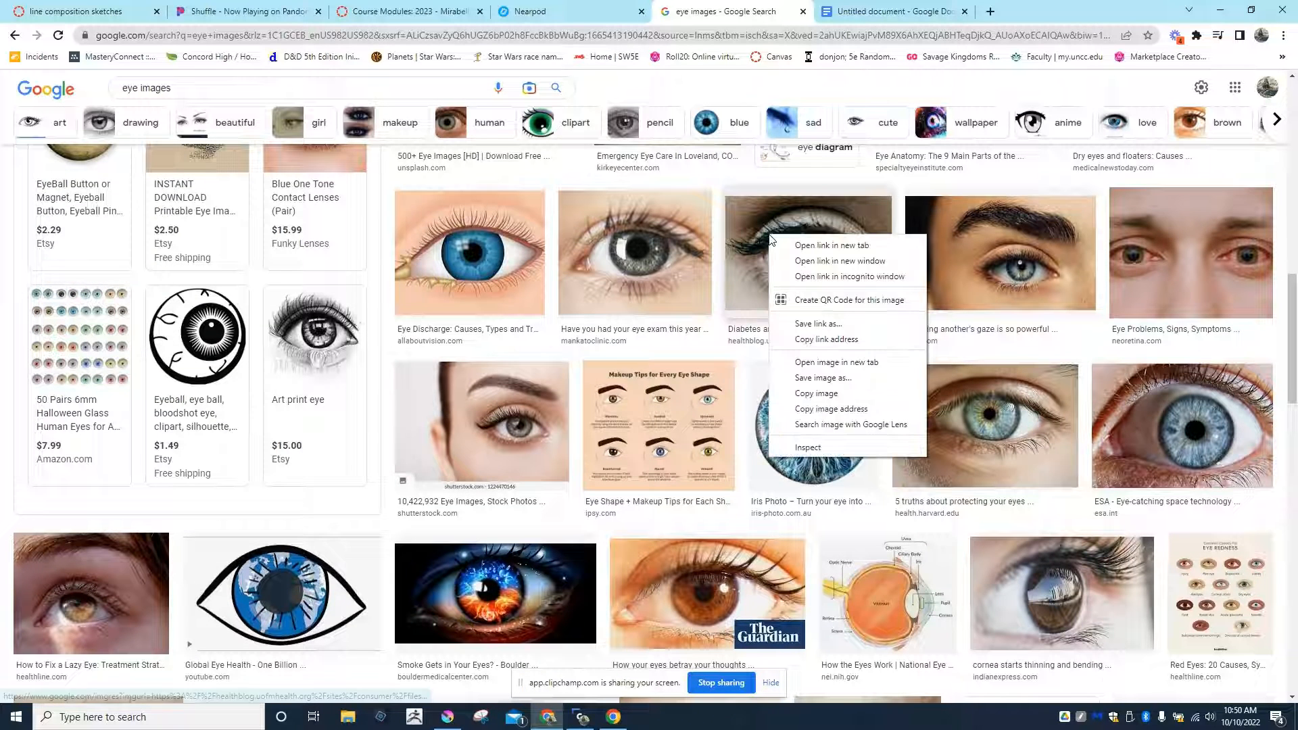
pyautogui.click(816, 394)
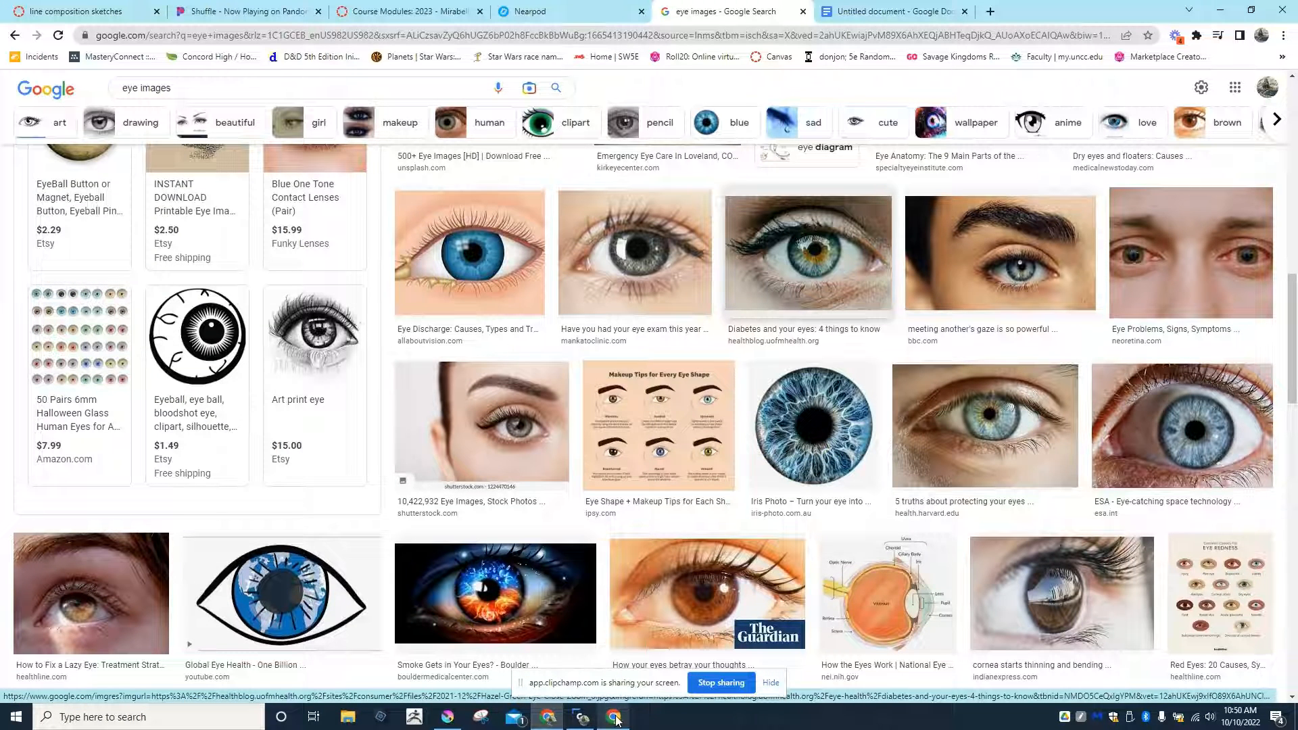
# - Switch to Krita and paste the eye picture above the Background as the attached bitmap, interpreted as Web (sRGB) with that profile choice remembered
pyautogui.click(448, 716)
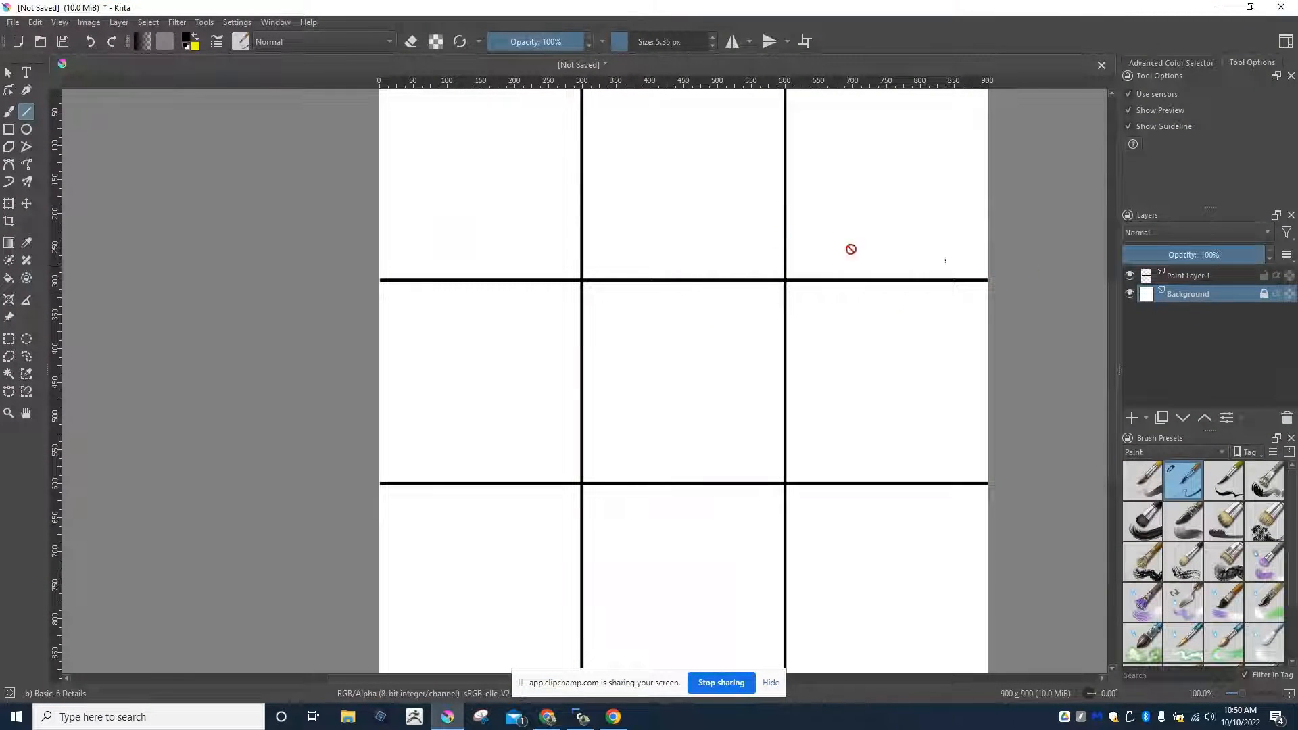
pyautogui.click(35, 22)
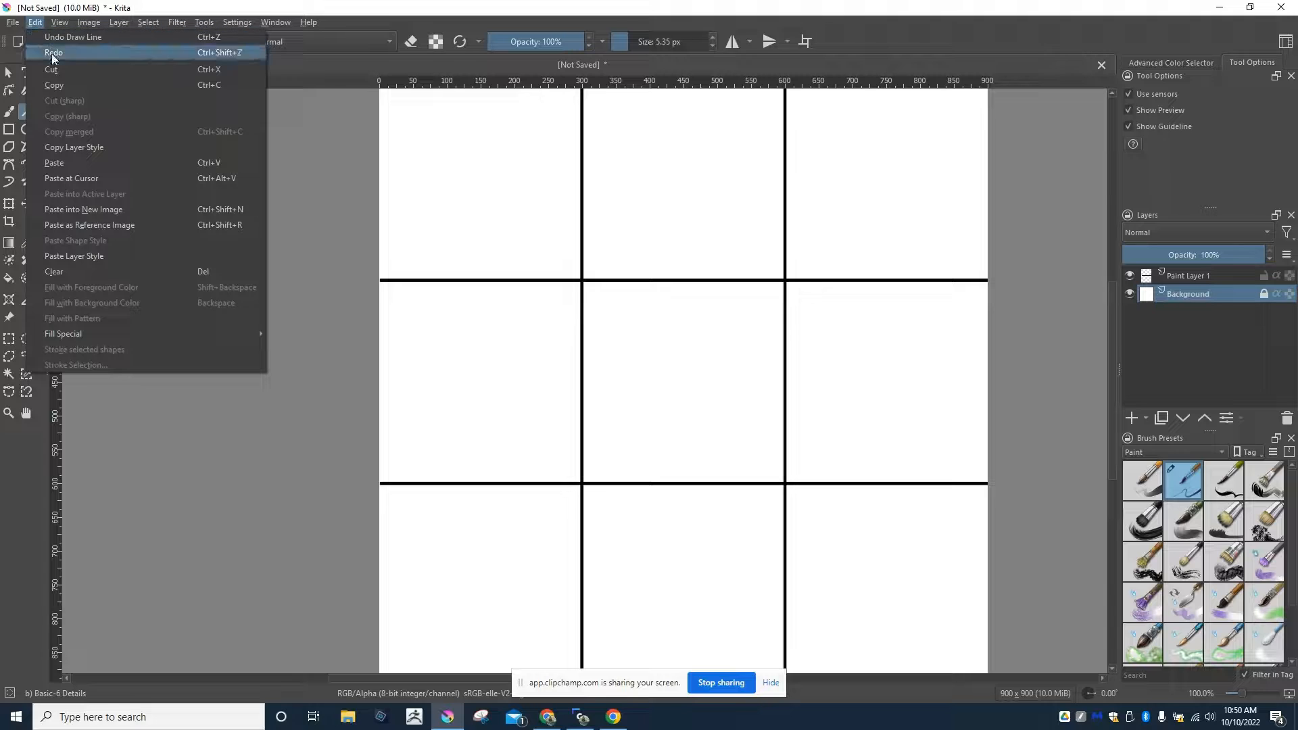
pyautogui.click(66, 159)
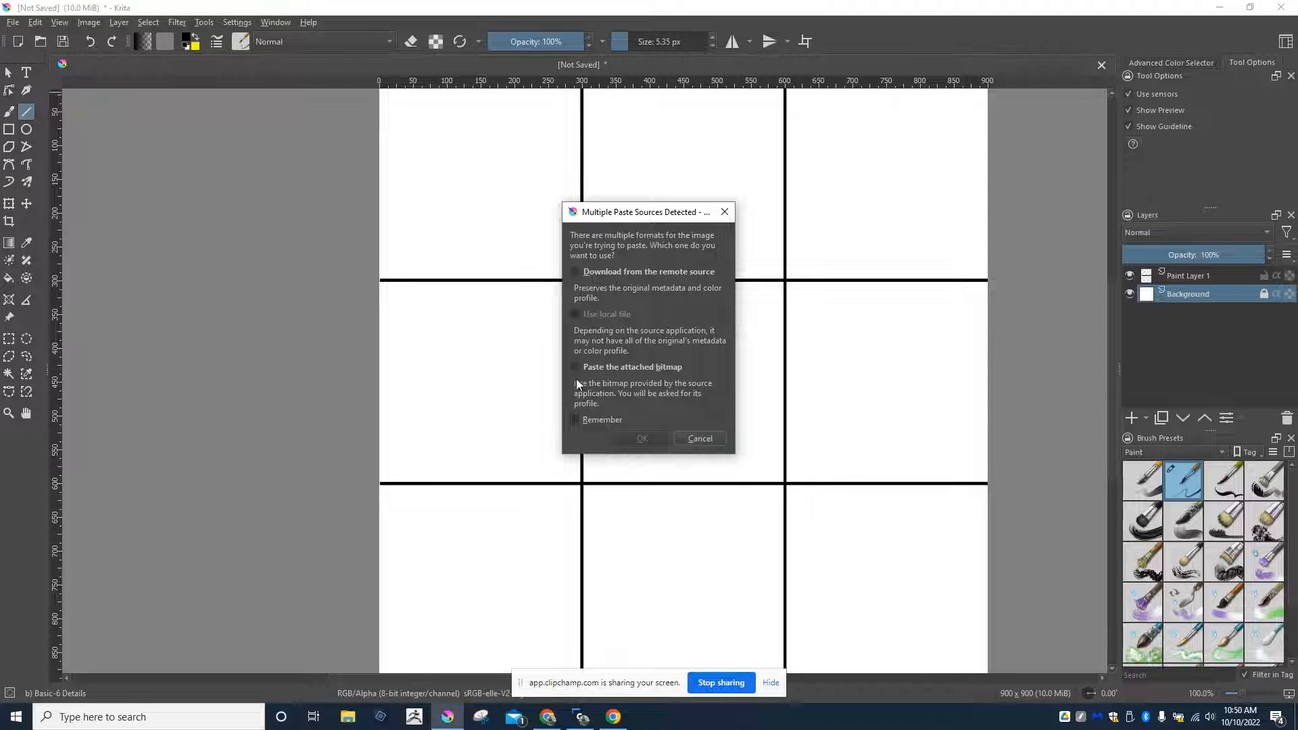
pyautogui.click(573, 367)
pyautogui.click(626, 440)
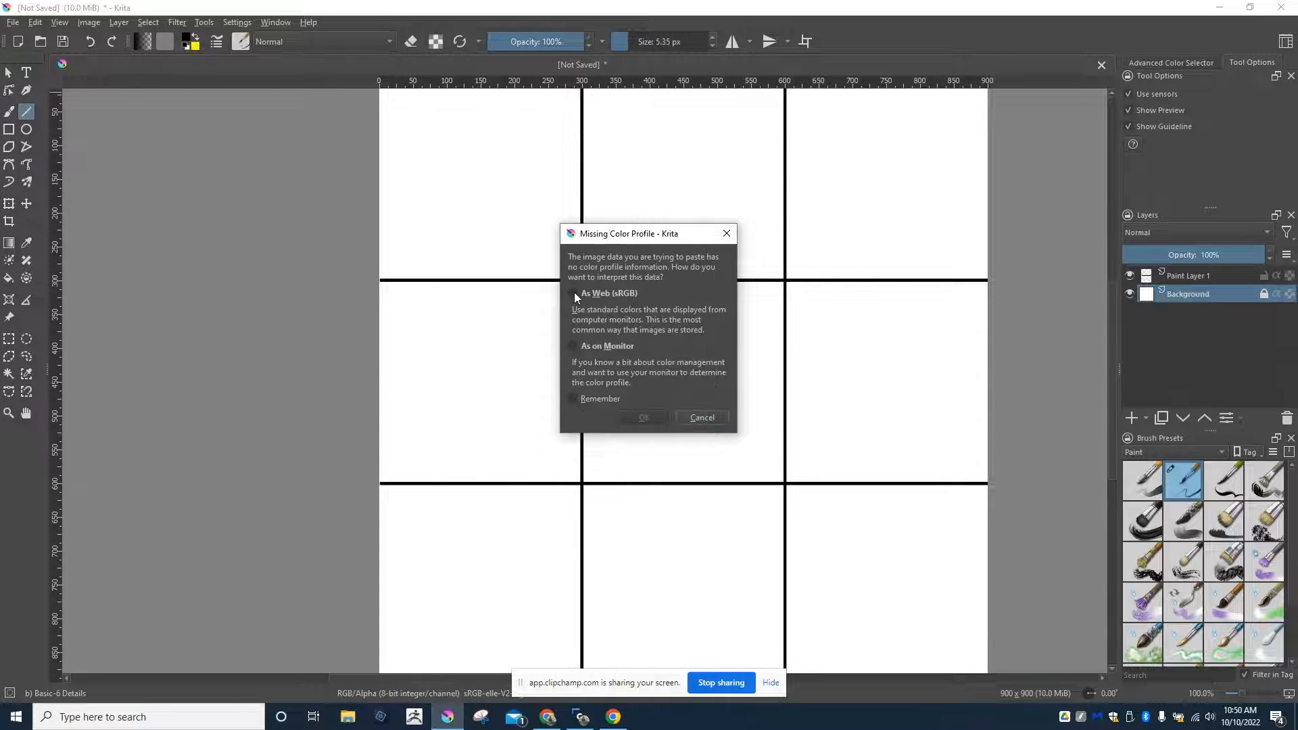
pyautogui.click(571, 293)
pyautogui.click(574, 398)
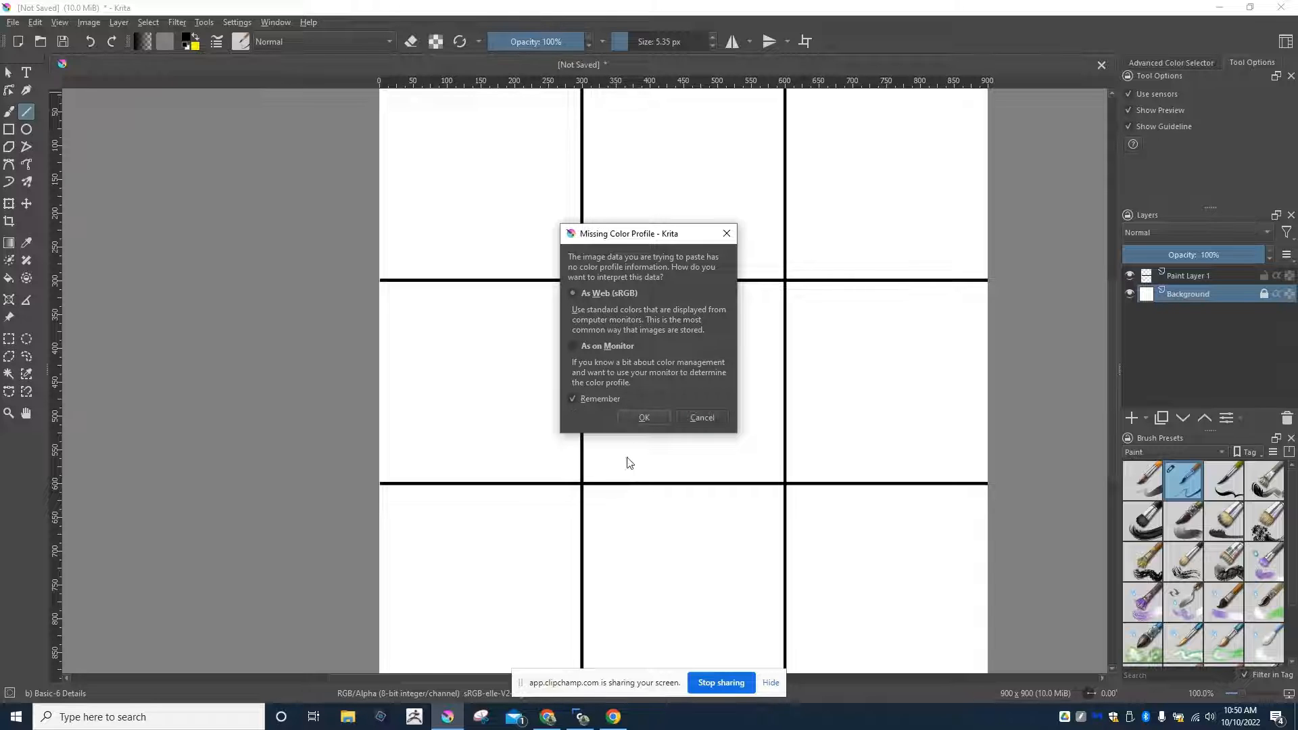
pyautogui.click(640, 417)
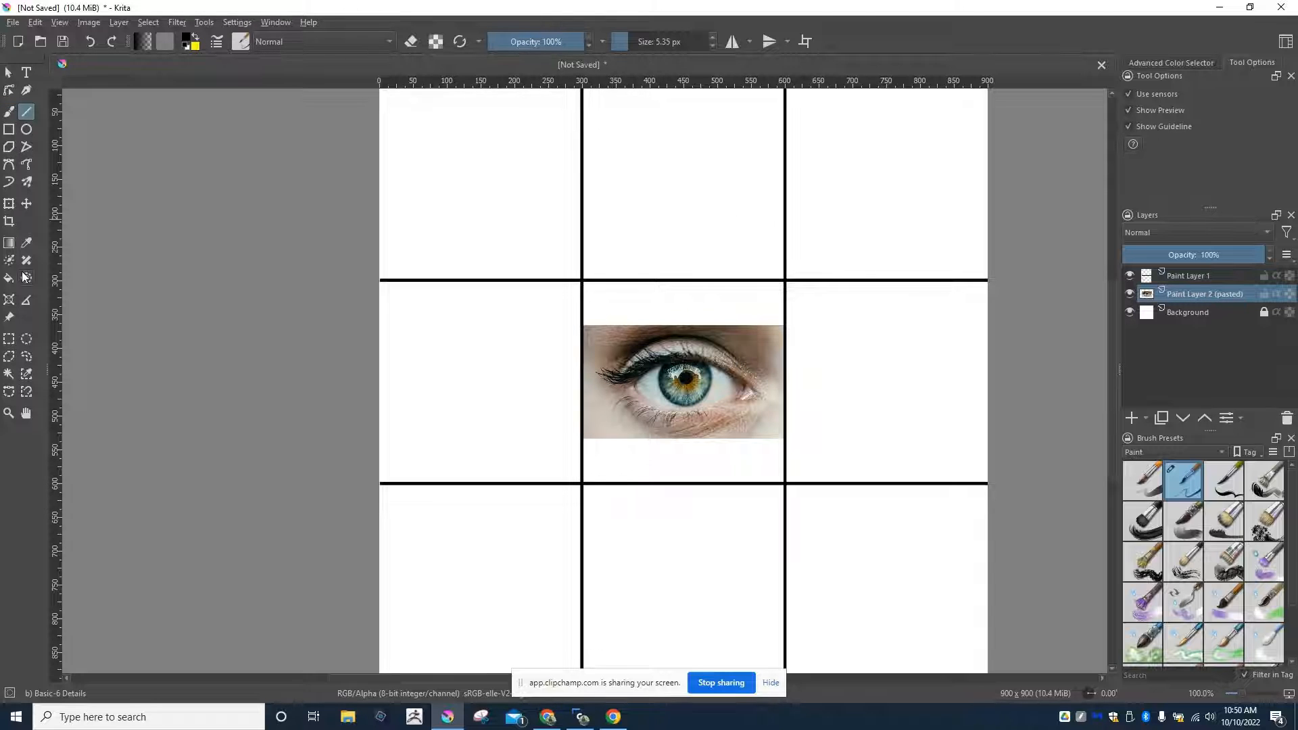
# - Scale the pasted eye picture proportionally to about 930 px wide so it spans the canvas, and centre it vertically behind the grid
pyautogui.click(8, 205)
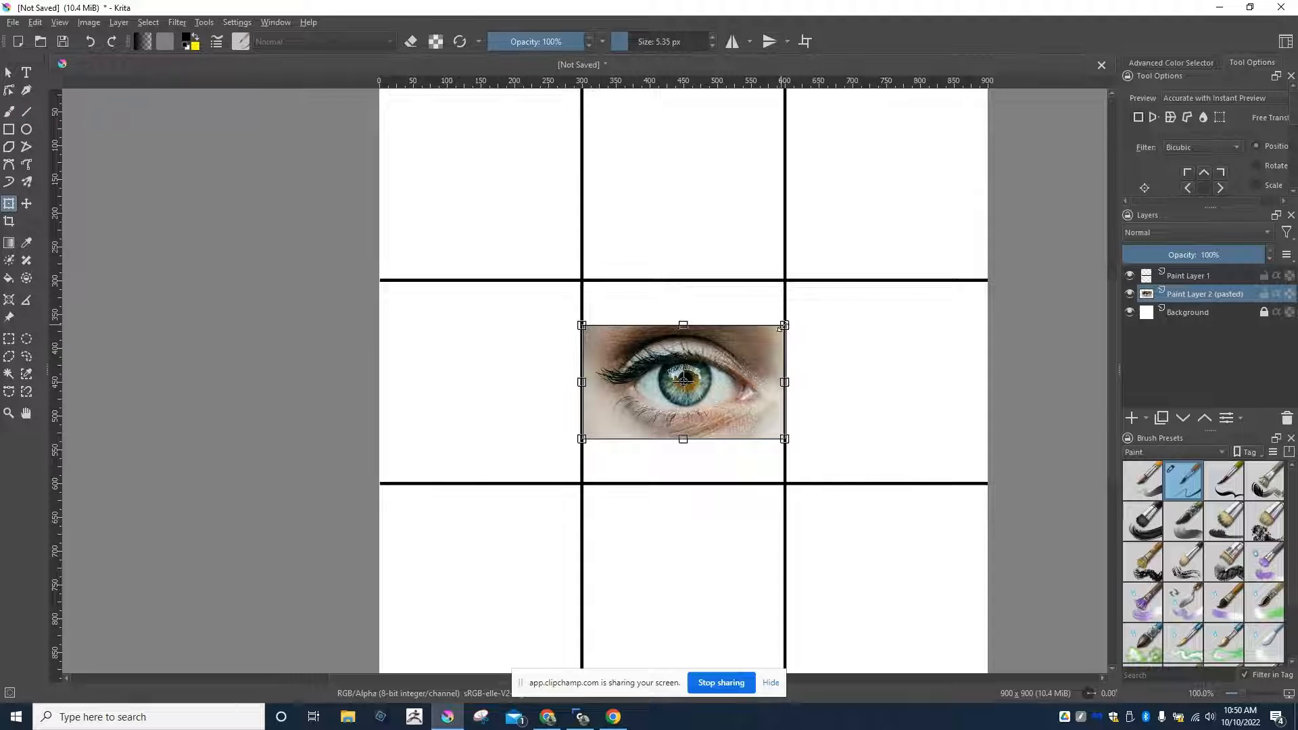
pyautogui.moveTo(783, 326); pyautogui.dragTo(986, 213)
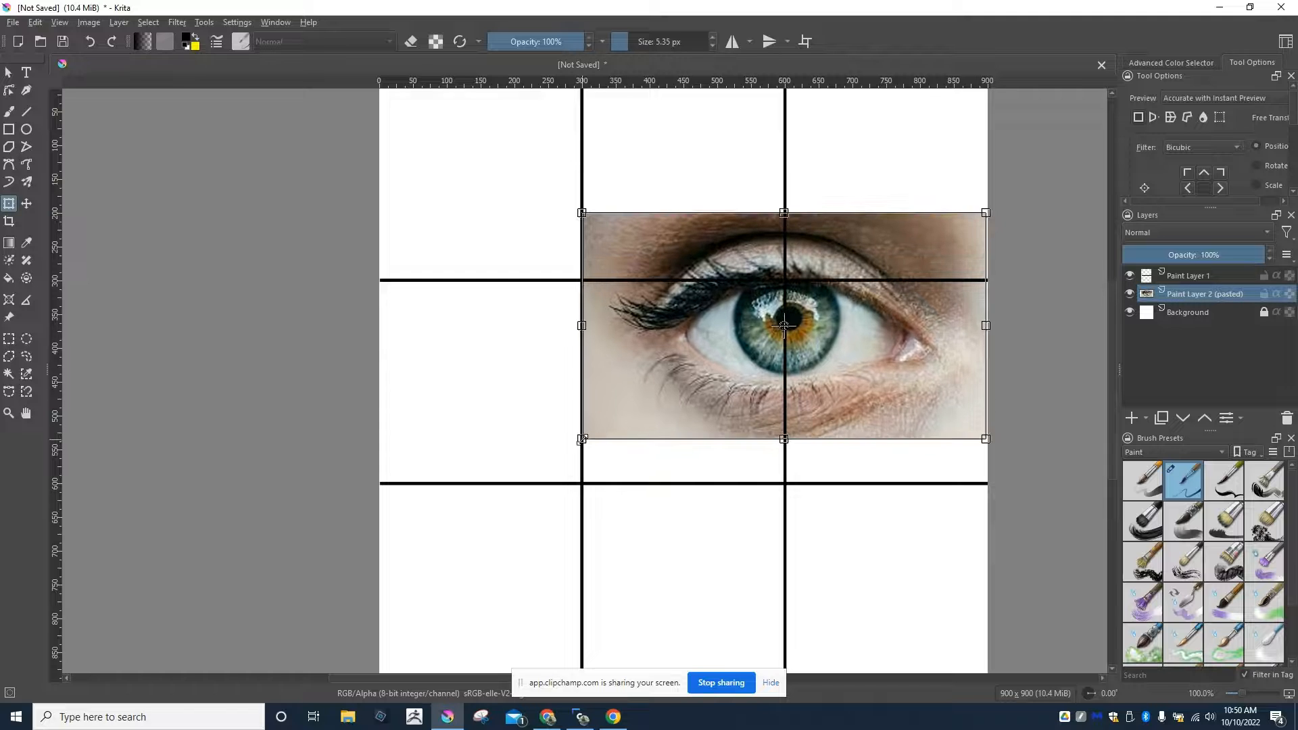
pyautogui.moveTo(581, 439); pyautogui.dragTo(358, 564)
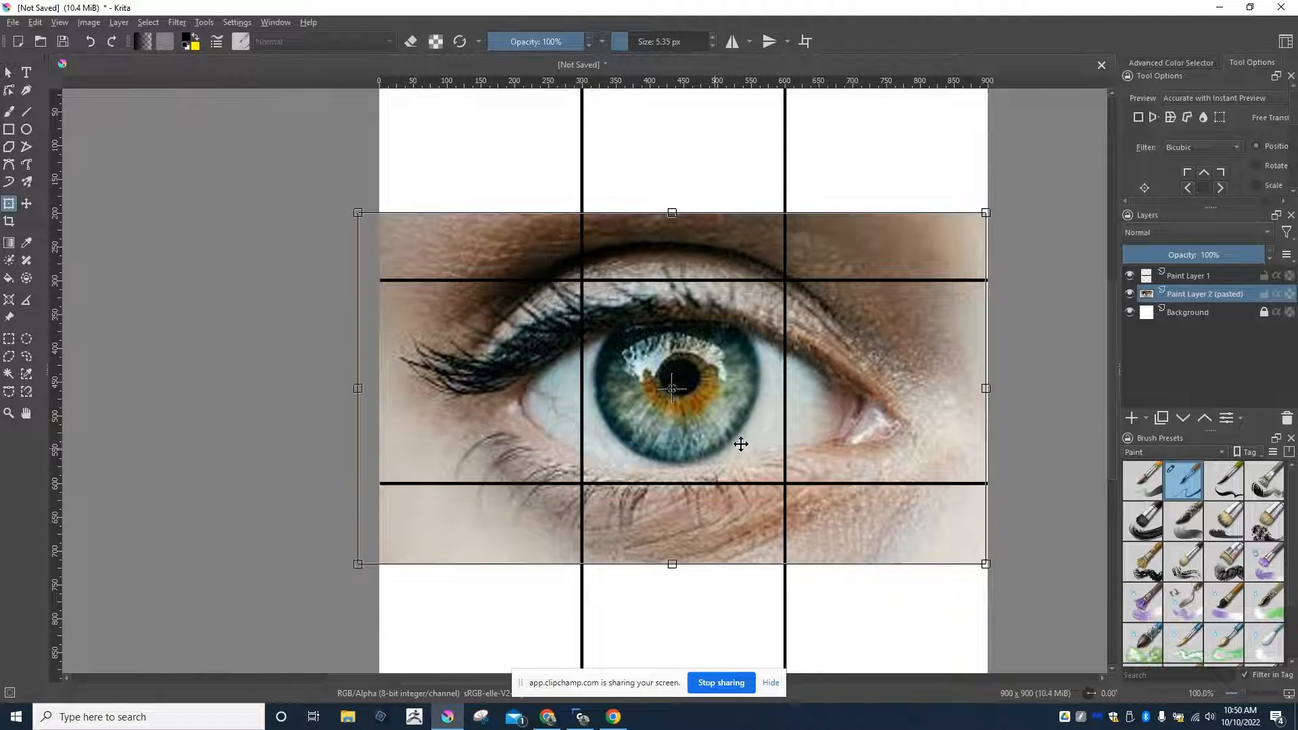
pyautogui.moveTo(765, 444); pyautogui.dragTo(764, 436)
pyautogui.press('Return')
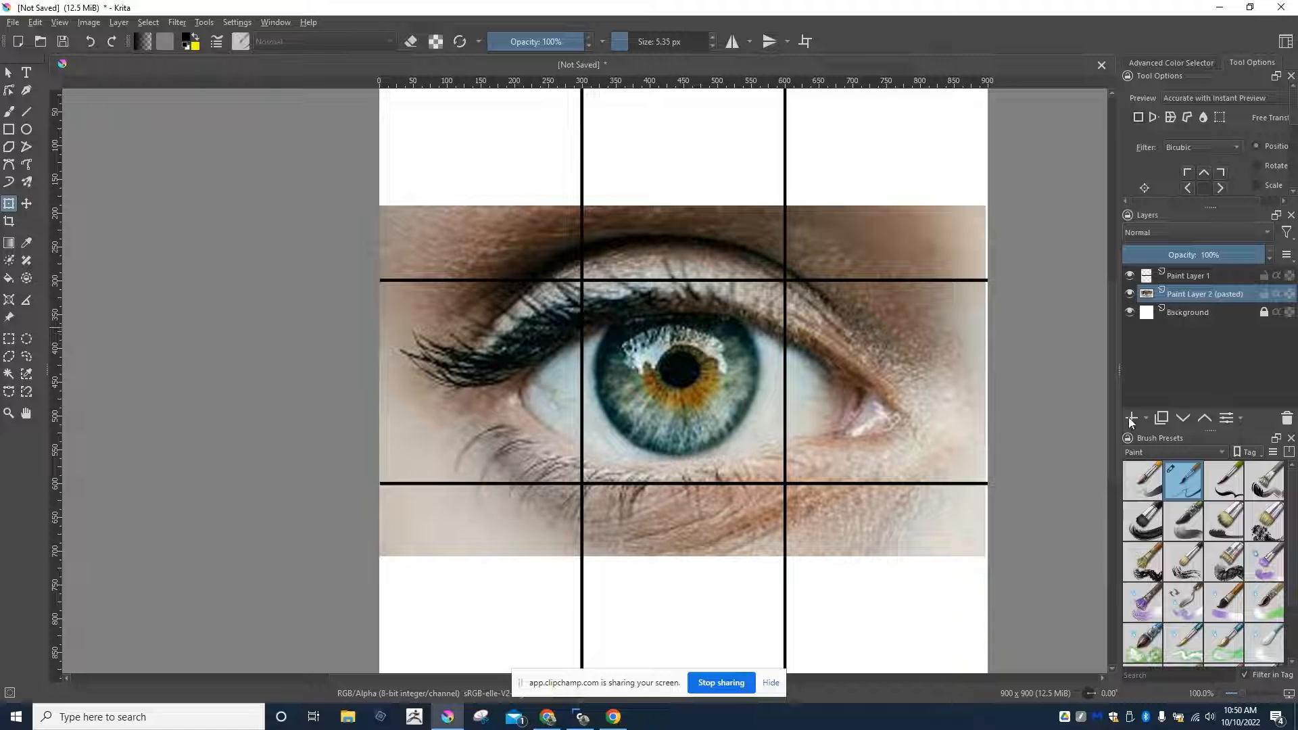
# - Add an empty paint layer above the eye picture, switch to the eye image results in Chrome, and copy the "How does COVID-19 affect the eyes?" picture
pyautogui.click(1129, 419)
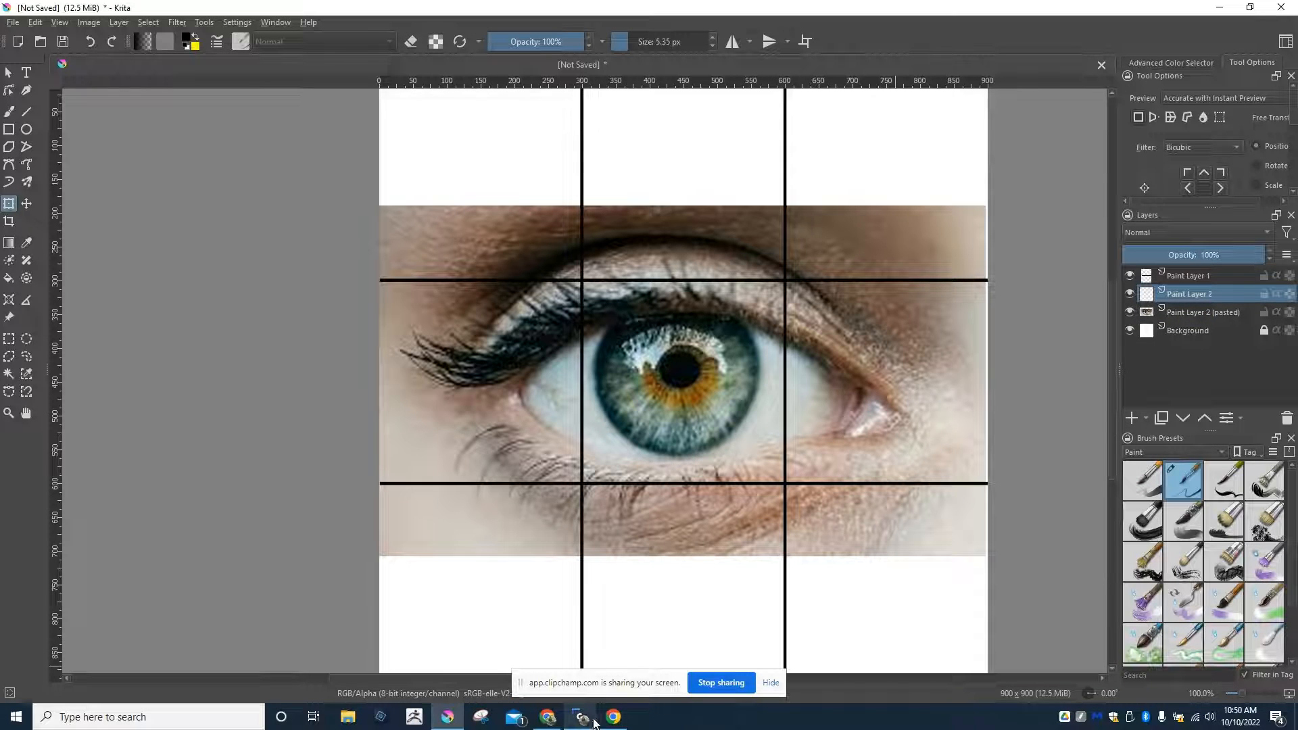
pyautogui.click(548, 717)
pyautogui.scroll(-6, 587, 425)
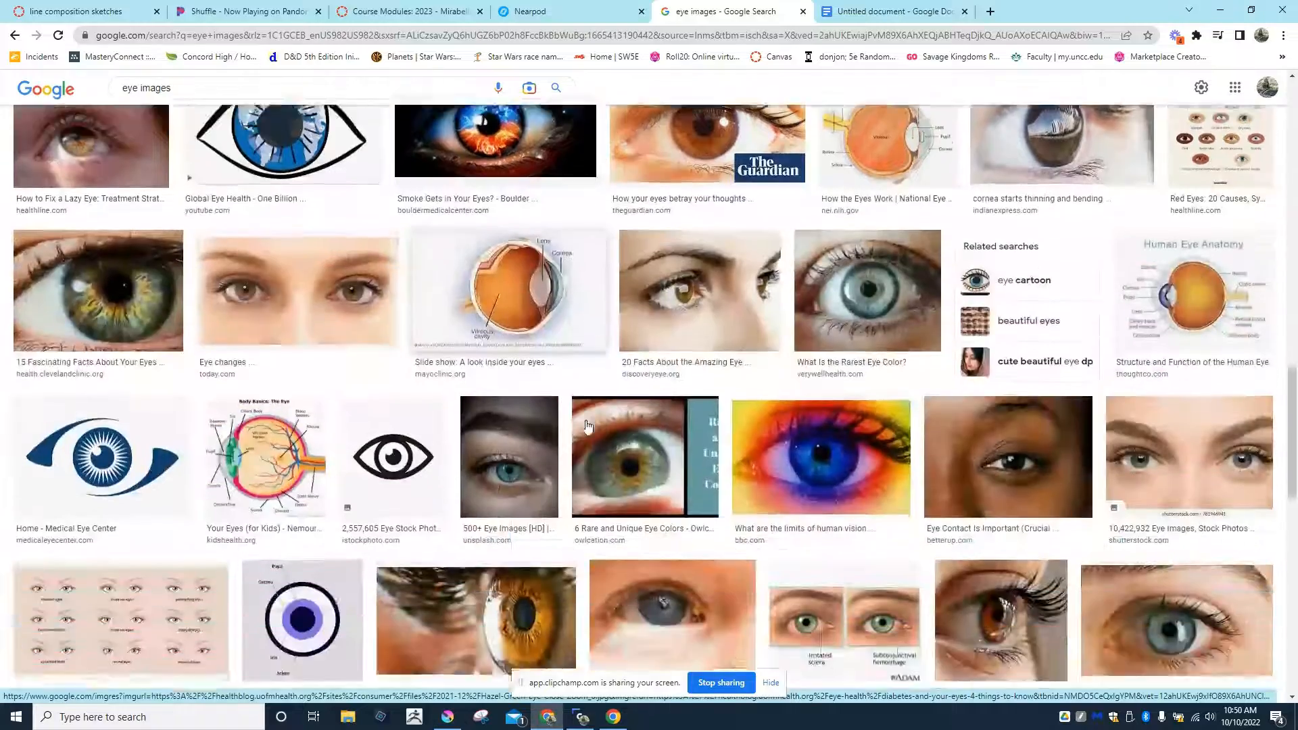
pyautogui.scroll(-4, 587, 426)
pyautogui.scroll(-1, 588, 425)
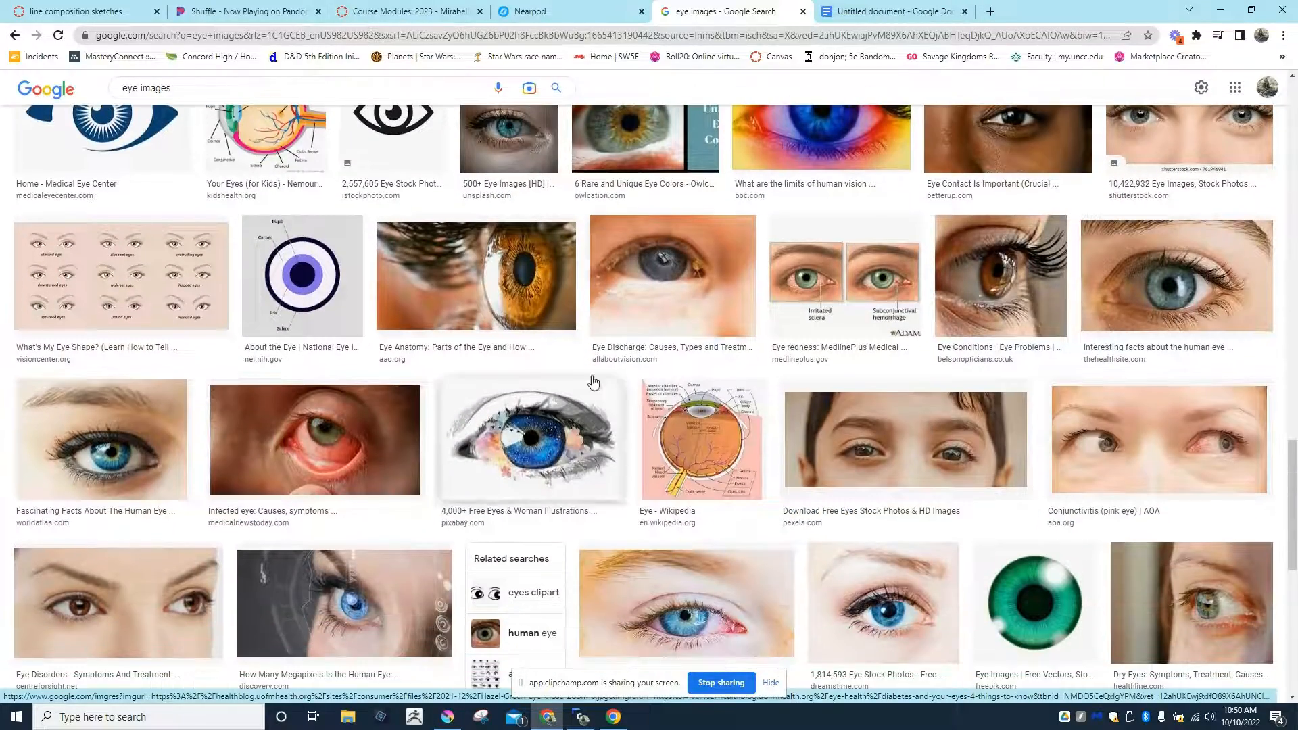
pyautogui.scroll(-3, 635, 288)
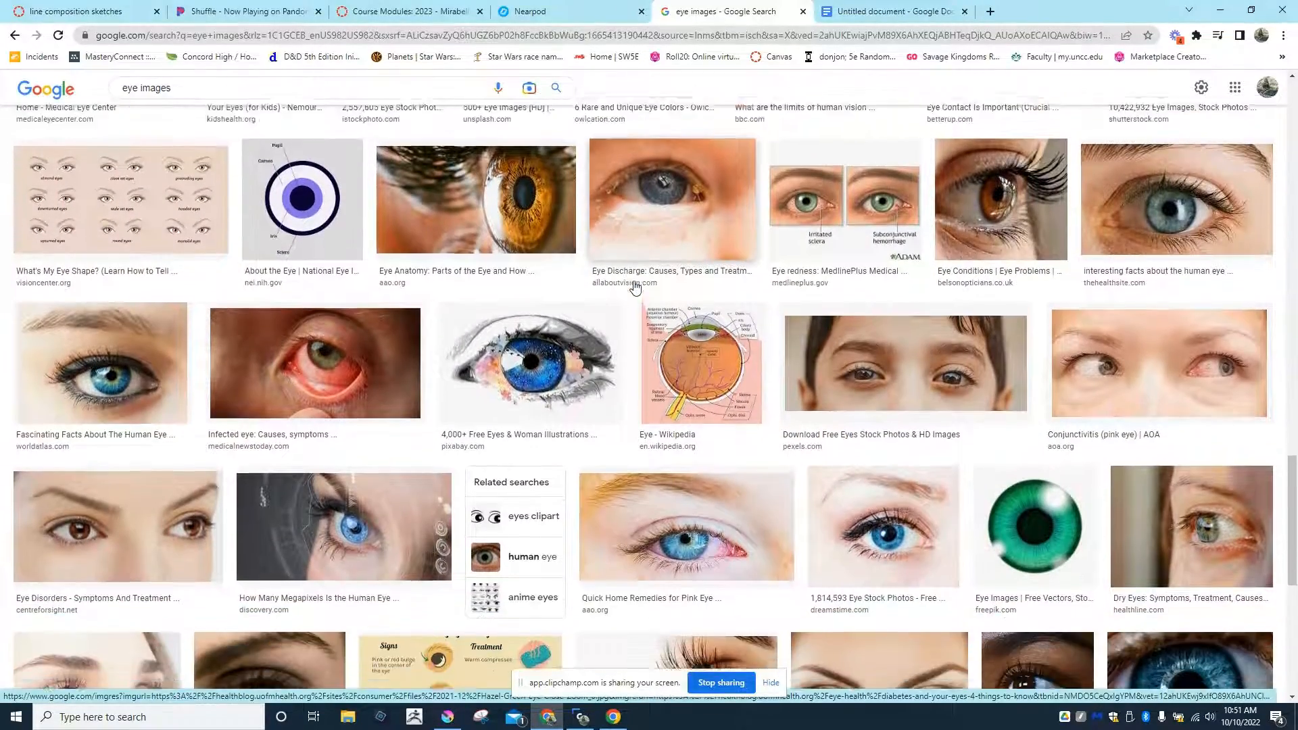
pyautogui.scroll(-7, 634, 286)
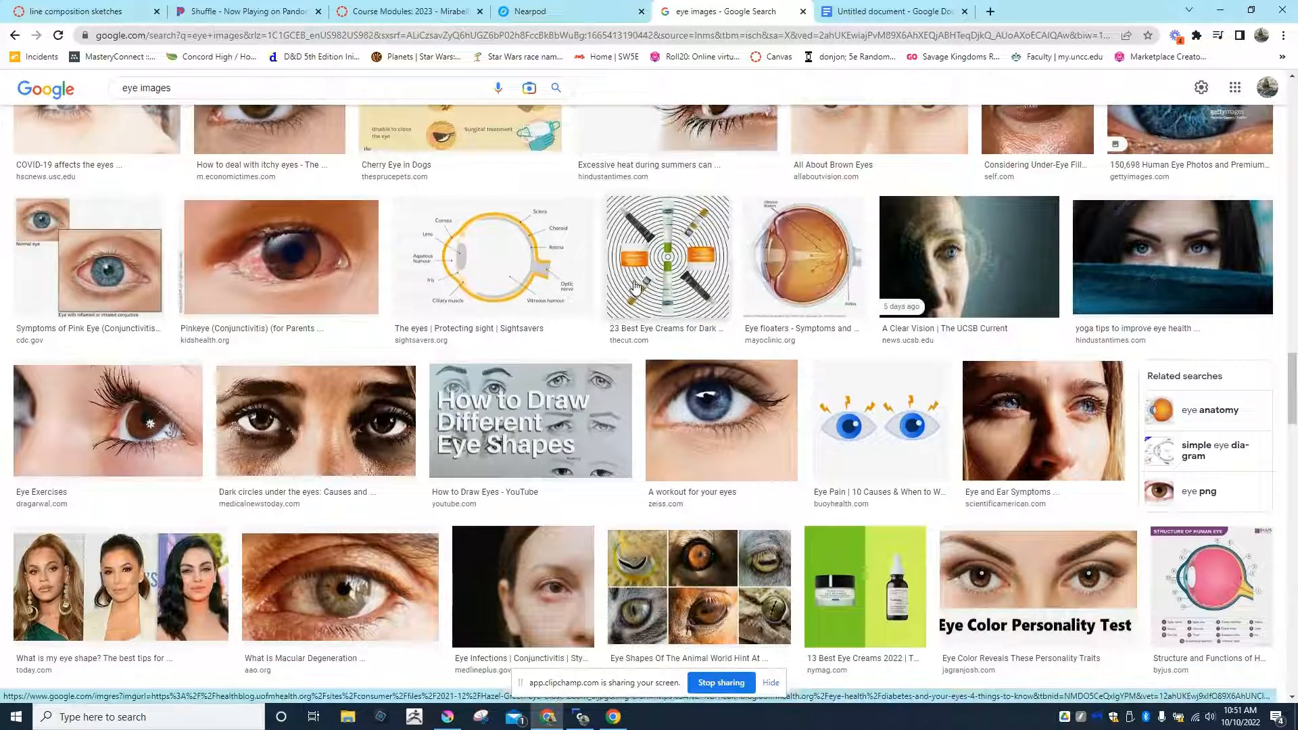
pyautogui.scroll(-1, 635, 287)
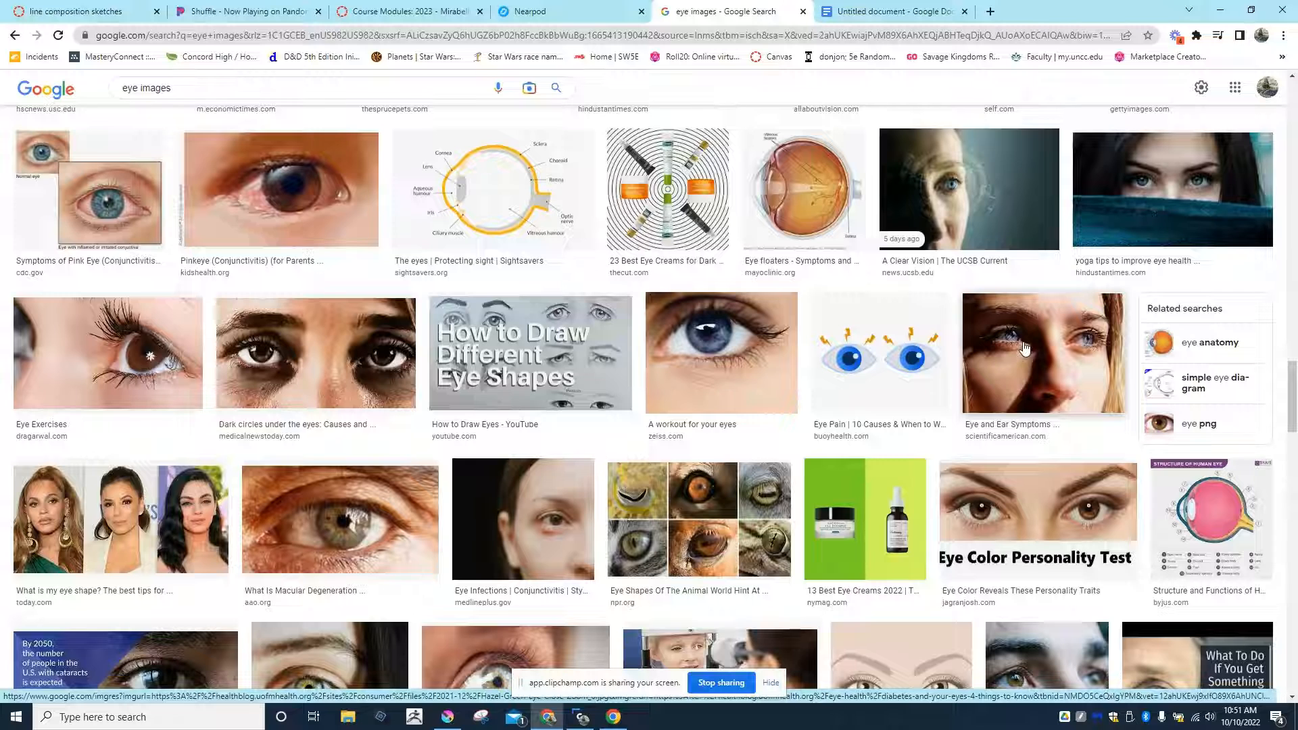
pyautogui.click(1024, 348)
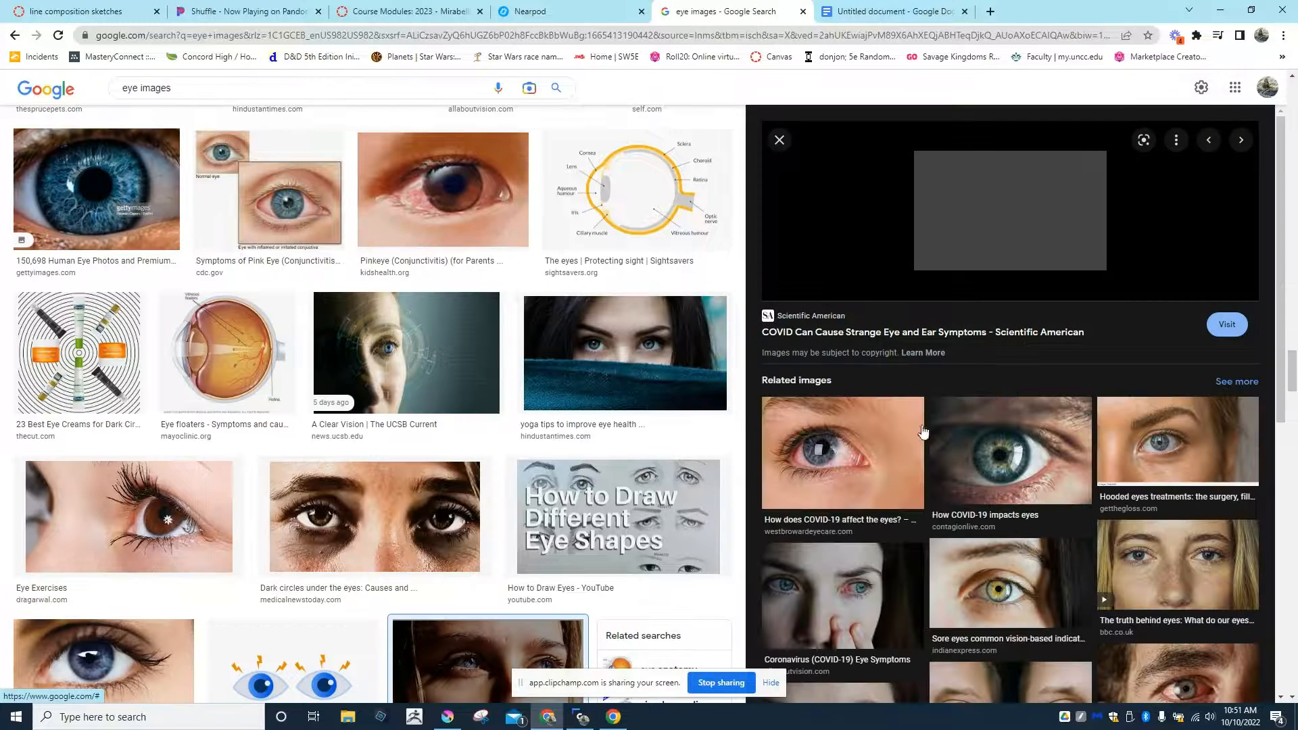
pyautogui.scroll(-1, 949, 443)
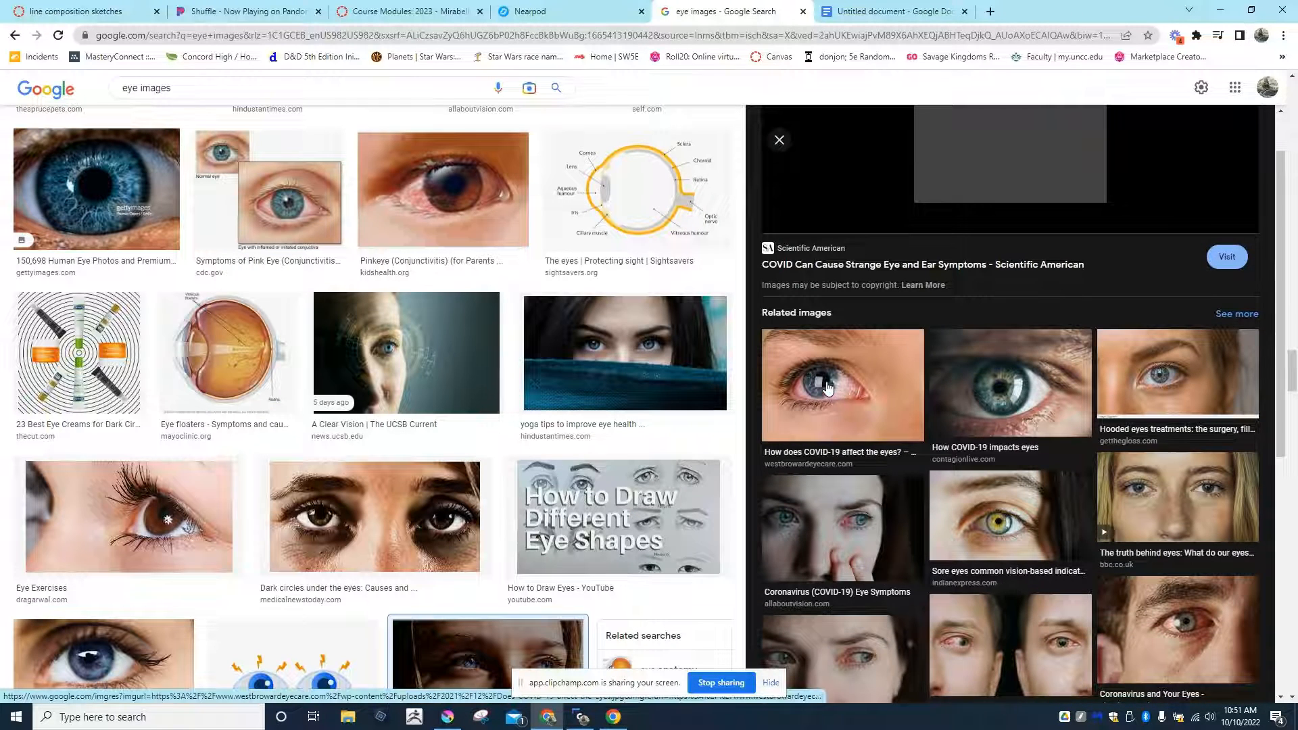
pyautogui.rightClick(826, 382)
pyautogui.click(872, 541)
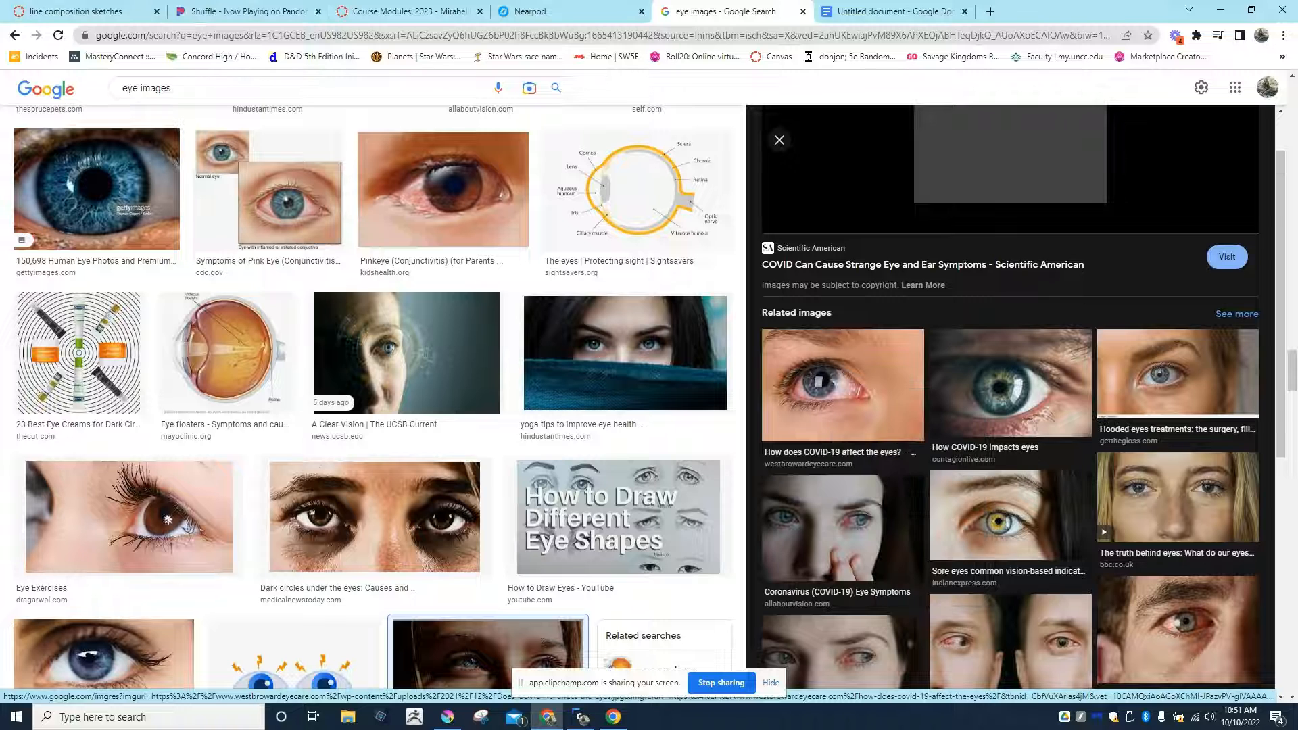
# - Switch to Krita, paste the copied picture above the empty paint layer, and hide the first pasted eye layer
pyautogui.click(447, 717)
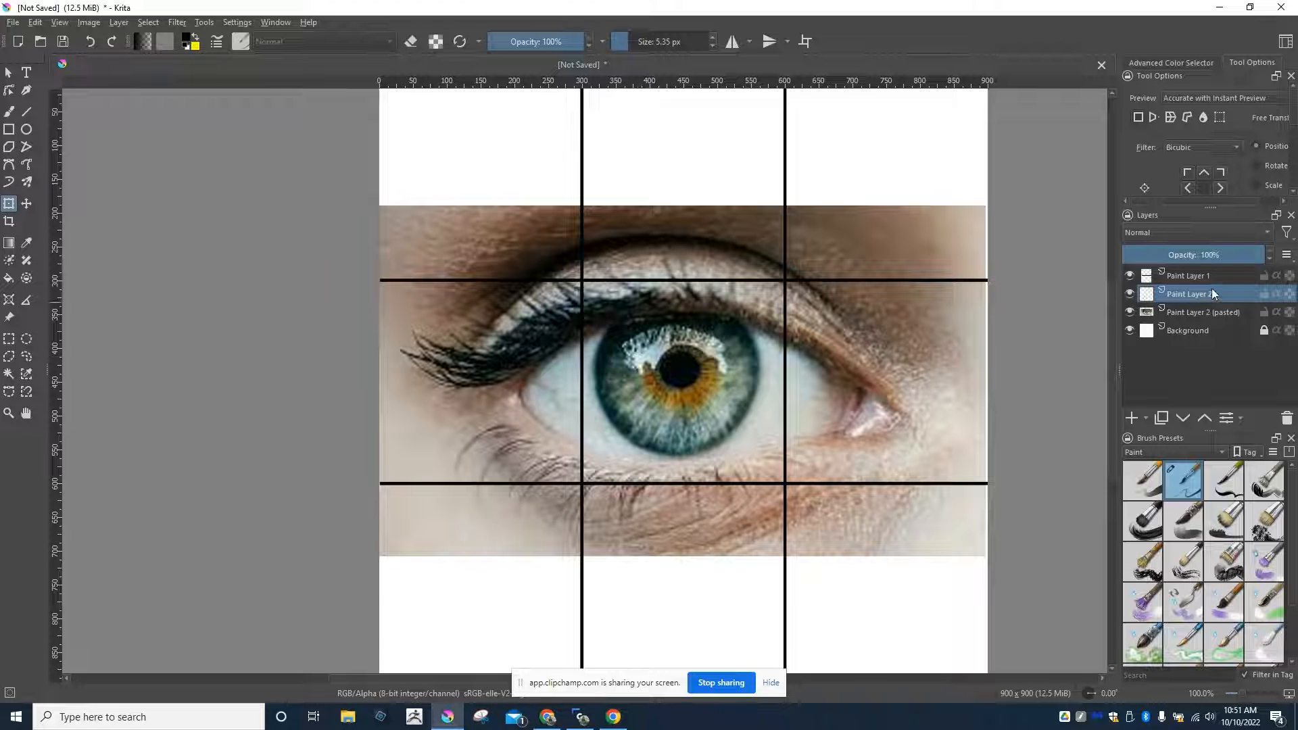
pyautogui.hotkey('ctrl', 'v')
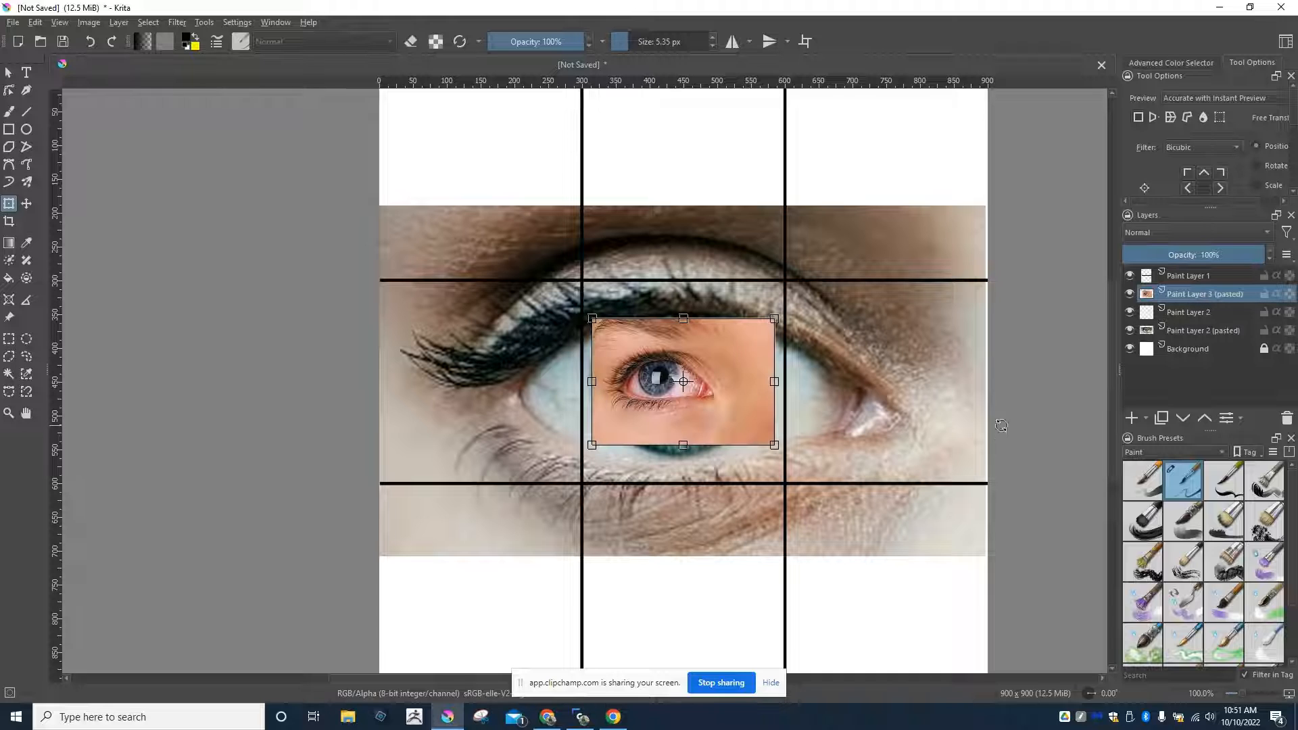
pyautogui.click(1130, 330)
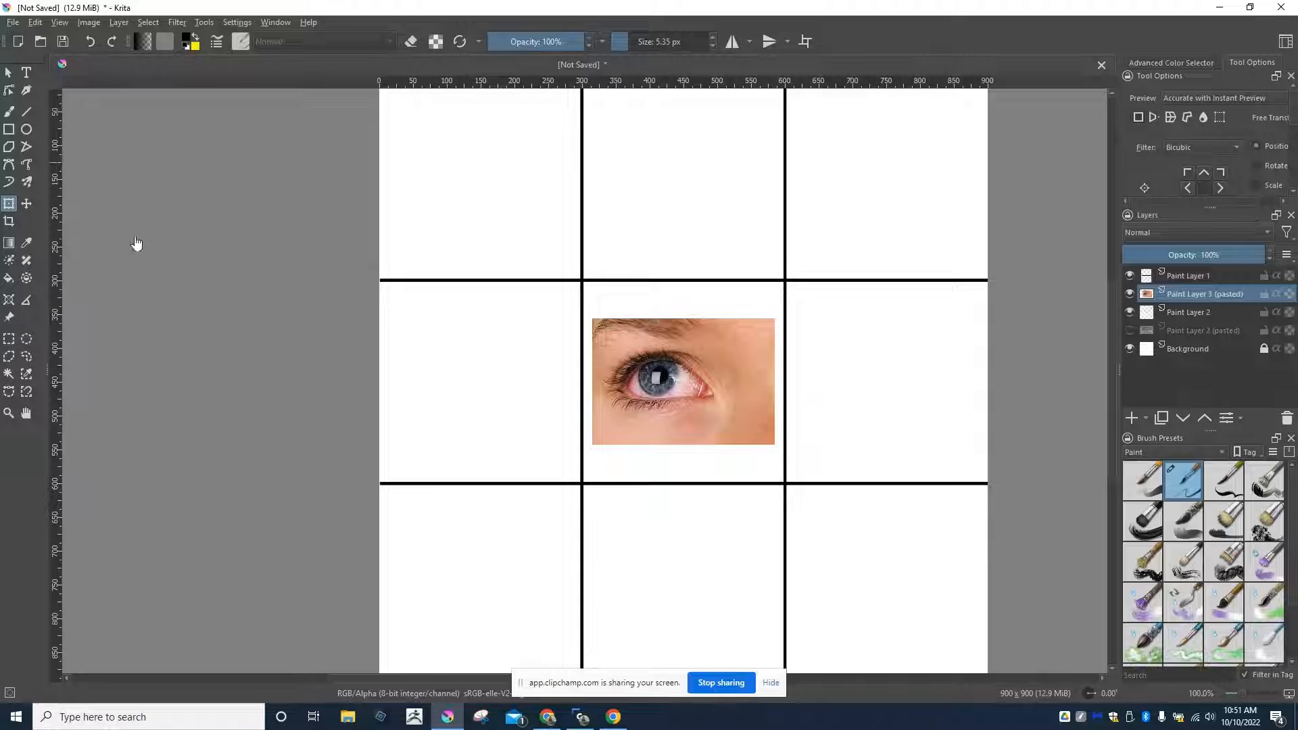
# - Scale the new eye picture to about 1040 by 720 px, centred vertically with its left edge near the 20 px mark
pyautogui.click(654, 387)
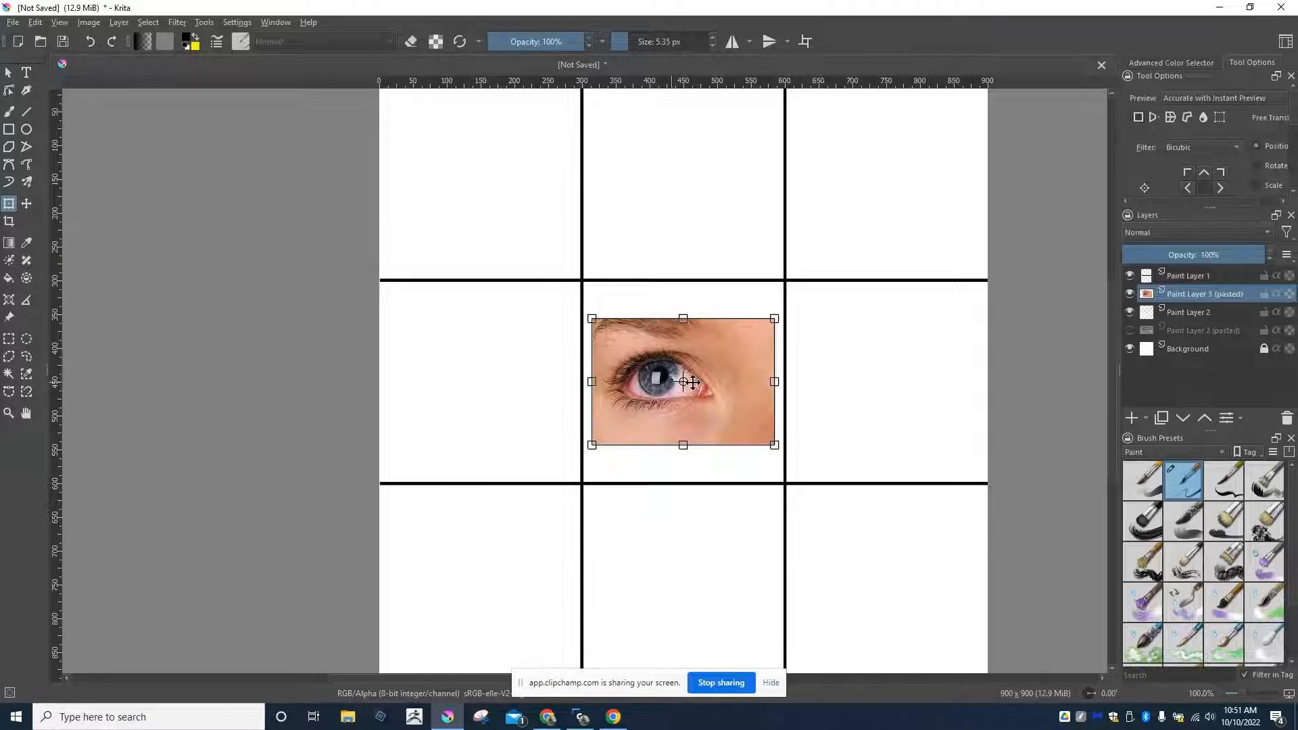
pyautogui.moveTo(703, 362); pyautogui.dragTo(503, 149)
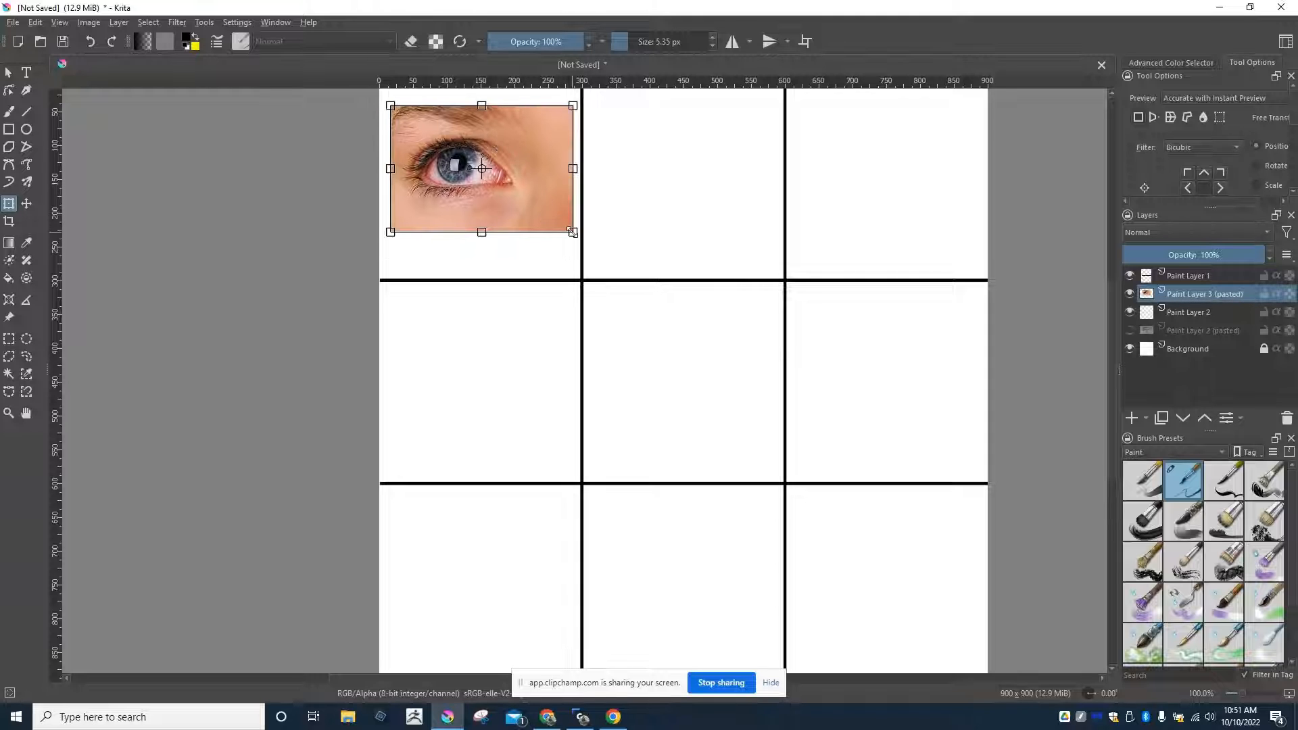
pyautogui.moveTo(572, 232); pyautogui.dragTo(752, 394)
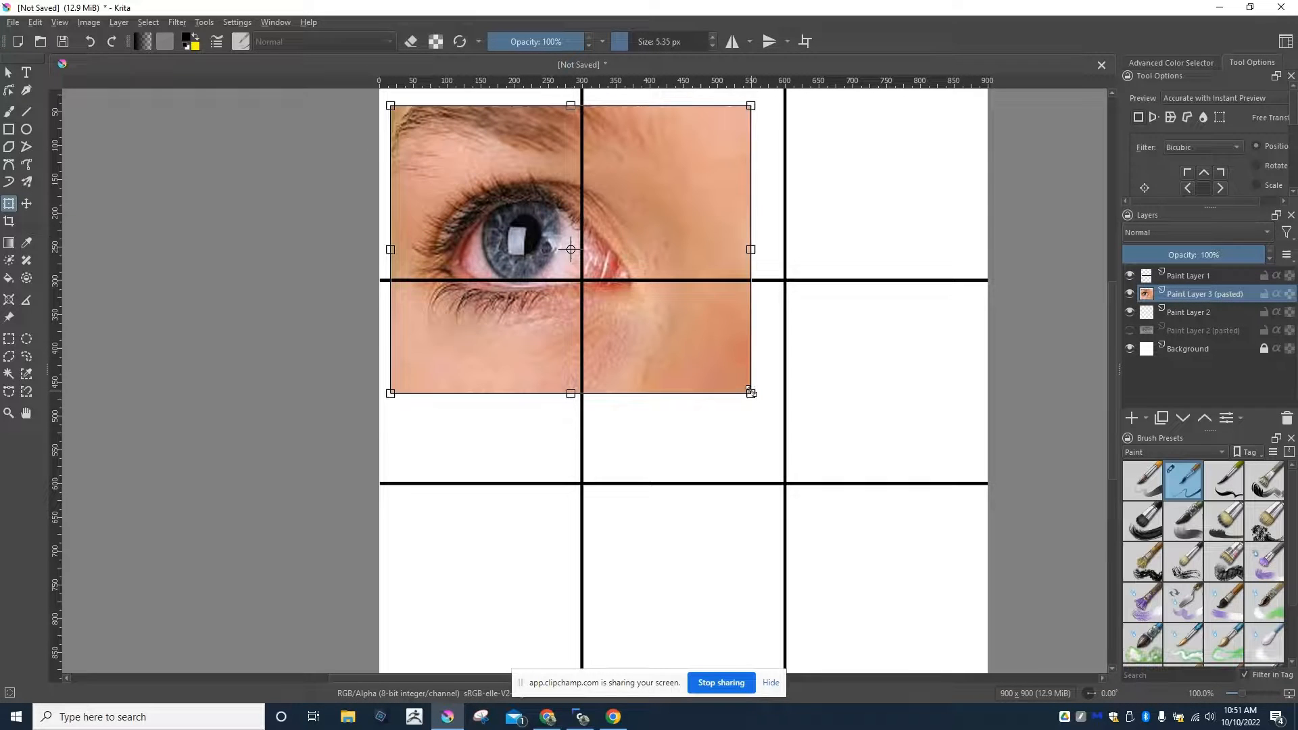
pyautogui.hotkey('ctrl', 'z')
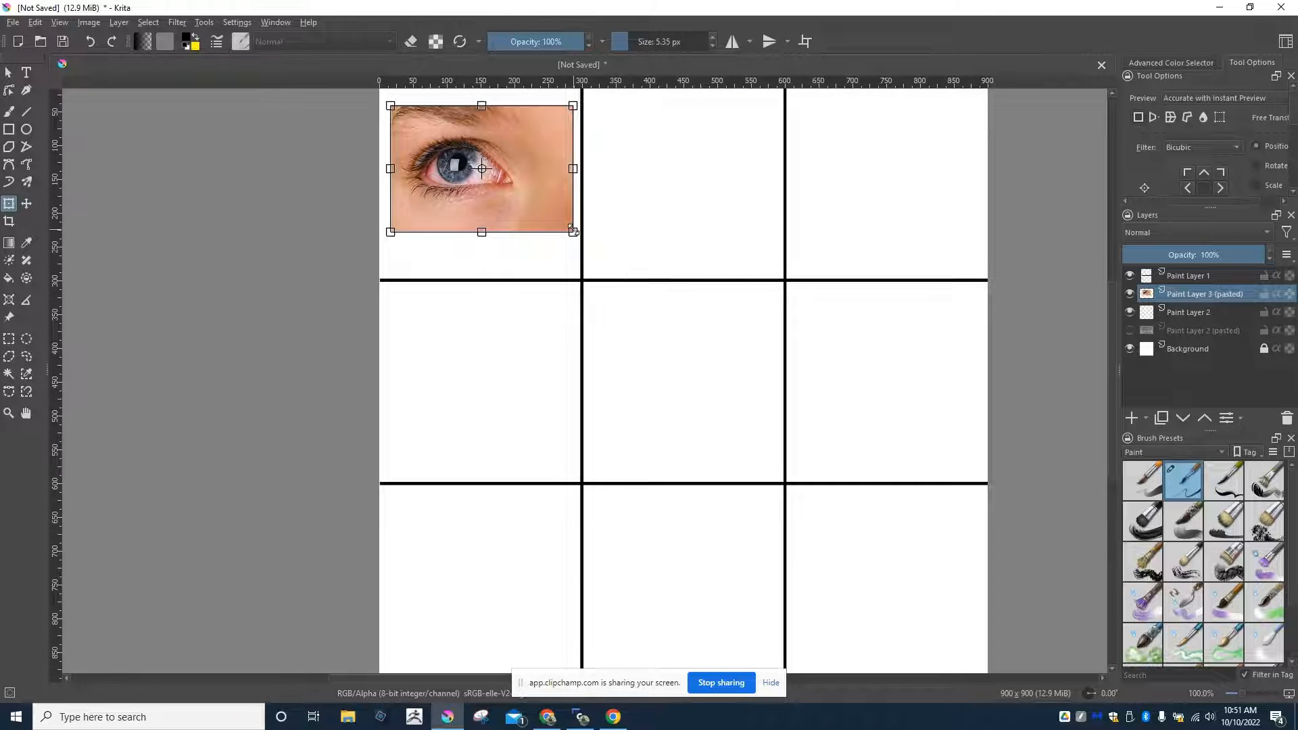
pyautogui.moveTo(572, 231); pyautogui.dragTo(1082, 601)
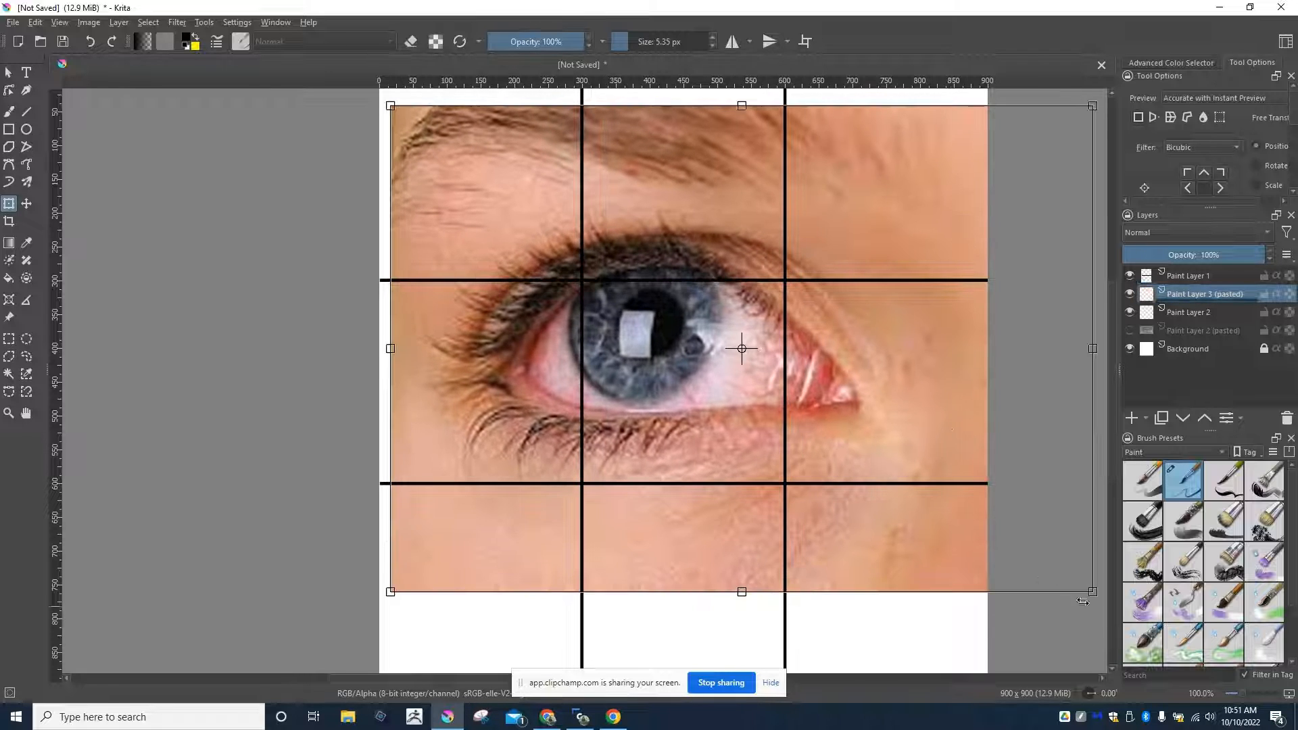
pyautogui.moveTo(936, 428); pyautogui.dragTo(936, 440)
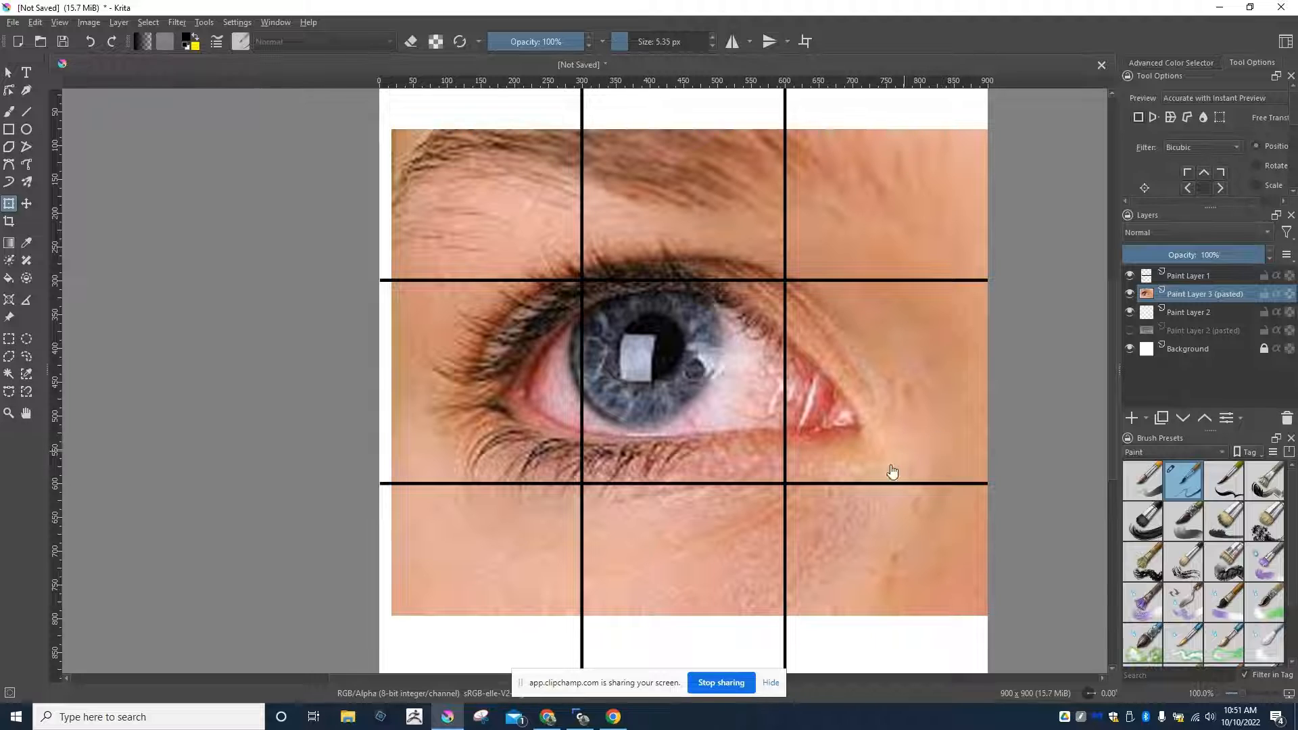
# - Delete the empty paint layer between the two pasted eye pictures
pyautogui.click(1187, 313)
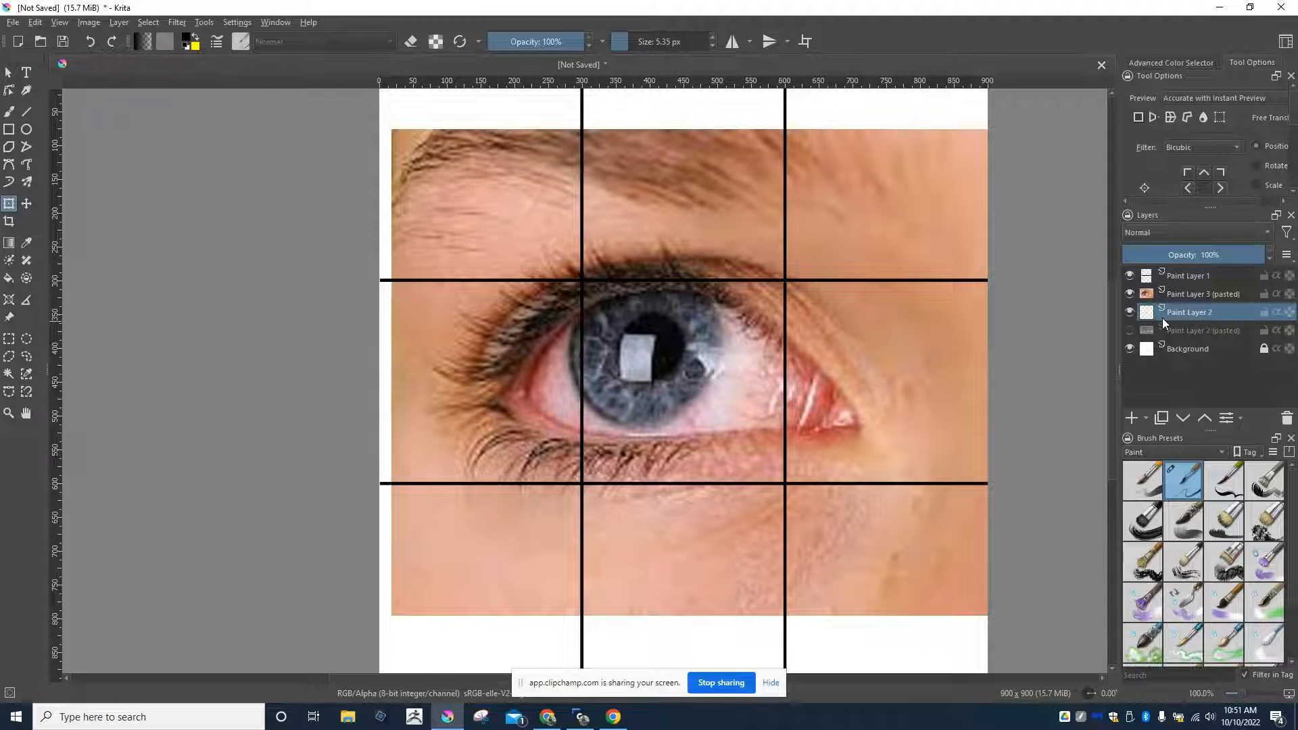
pyautogui.moveTo(1162, 318)
pyautogui.click(1286, 418)
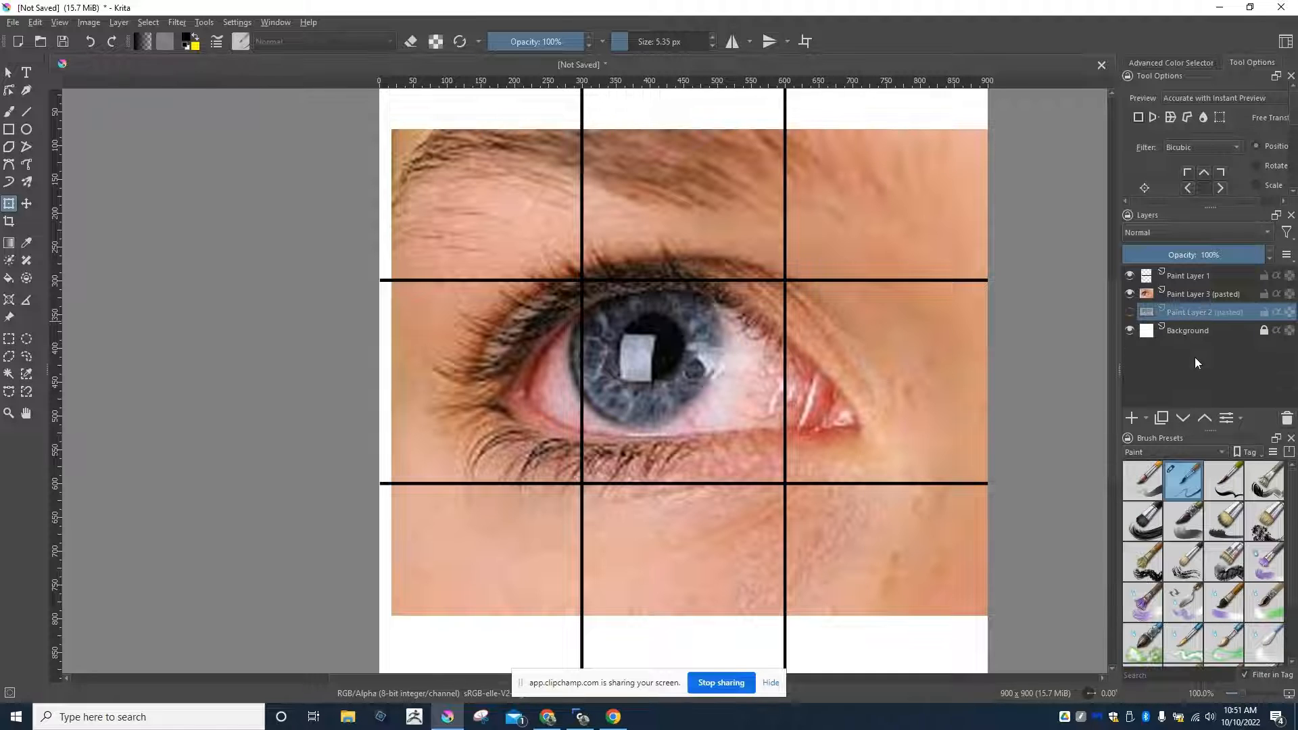
# - Flatten the image into a single layer, accepting the loss of the hidden eye layer
pyautogui.click(1177, 296)
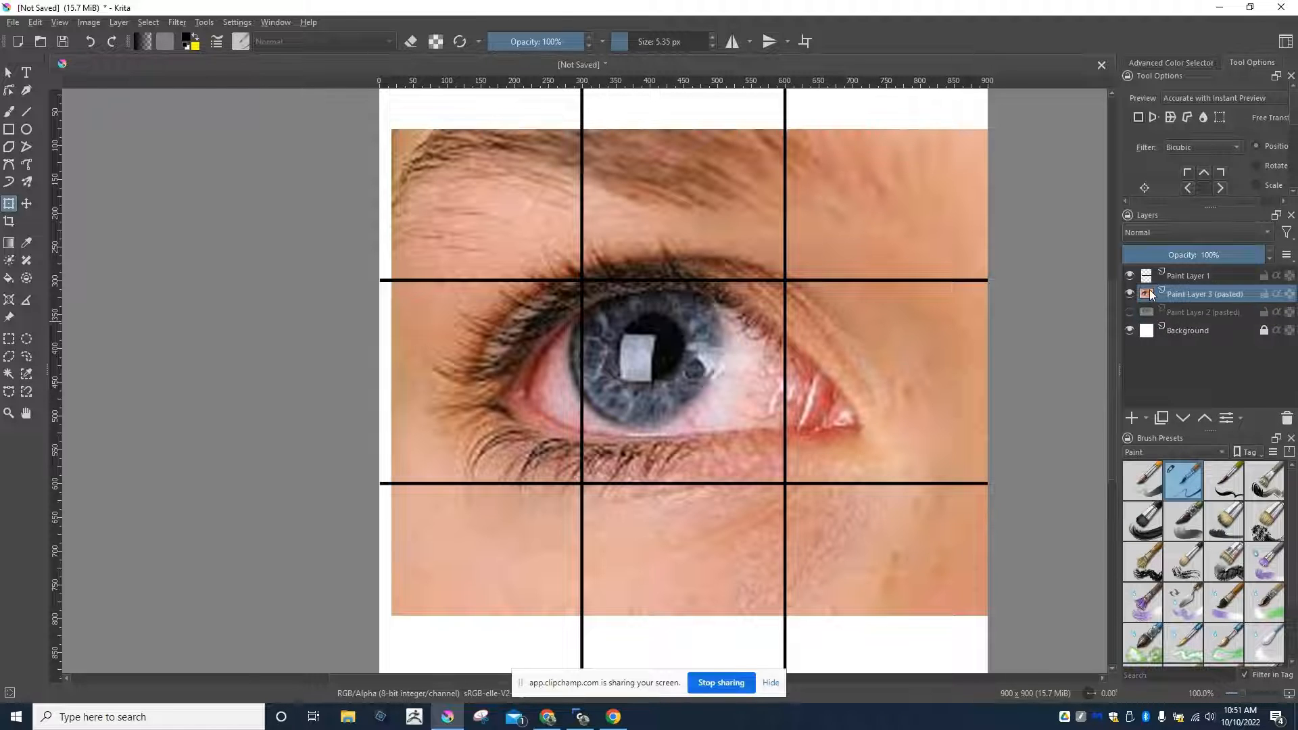
pyautogui.click(1194, 277)
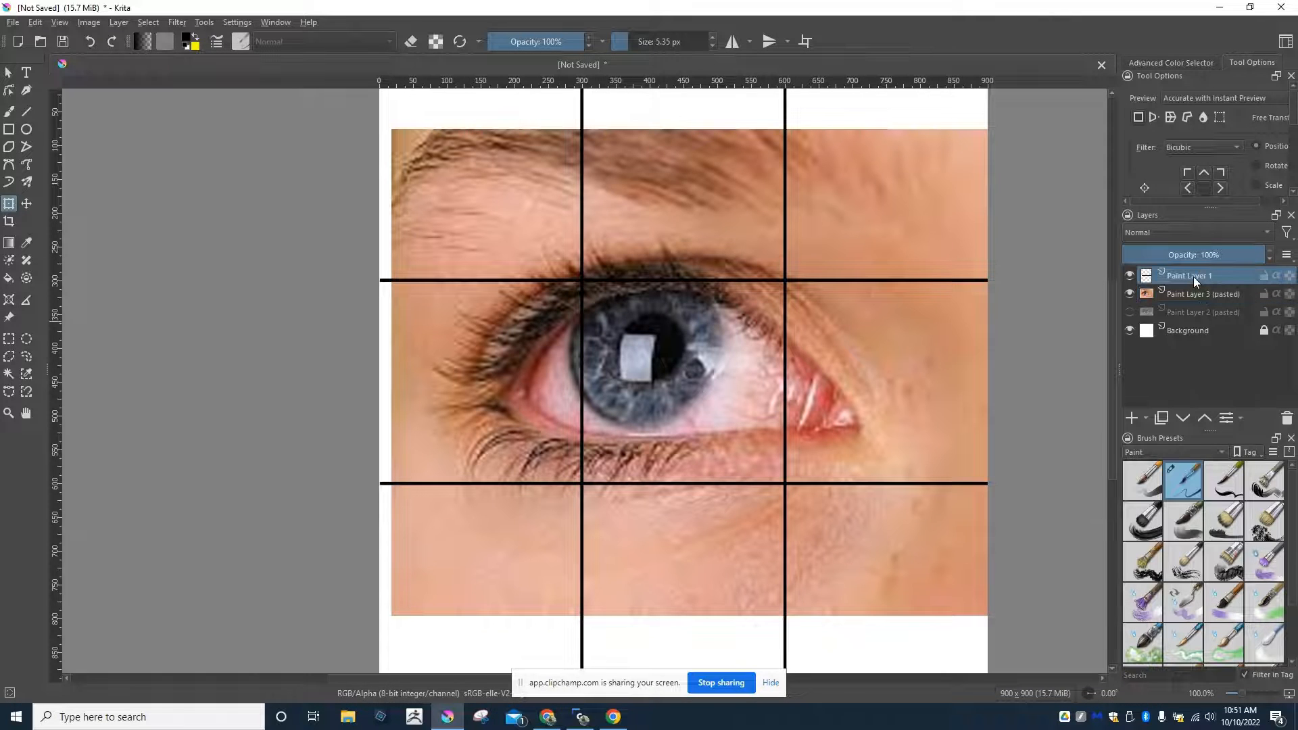
pyautogui.rightClick(1194, 277)
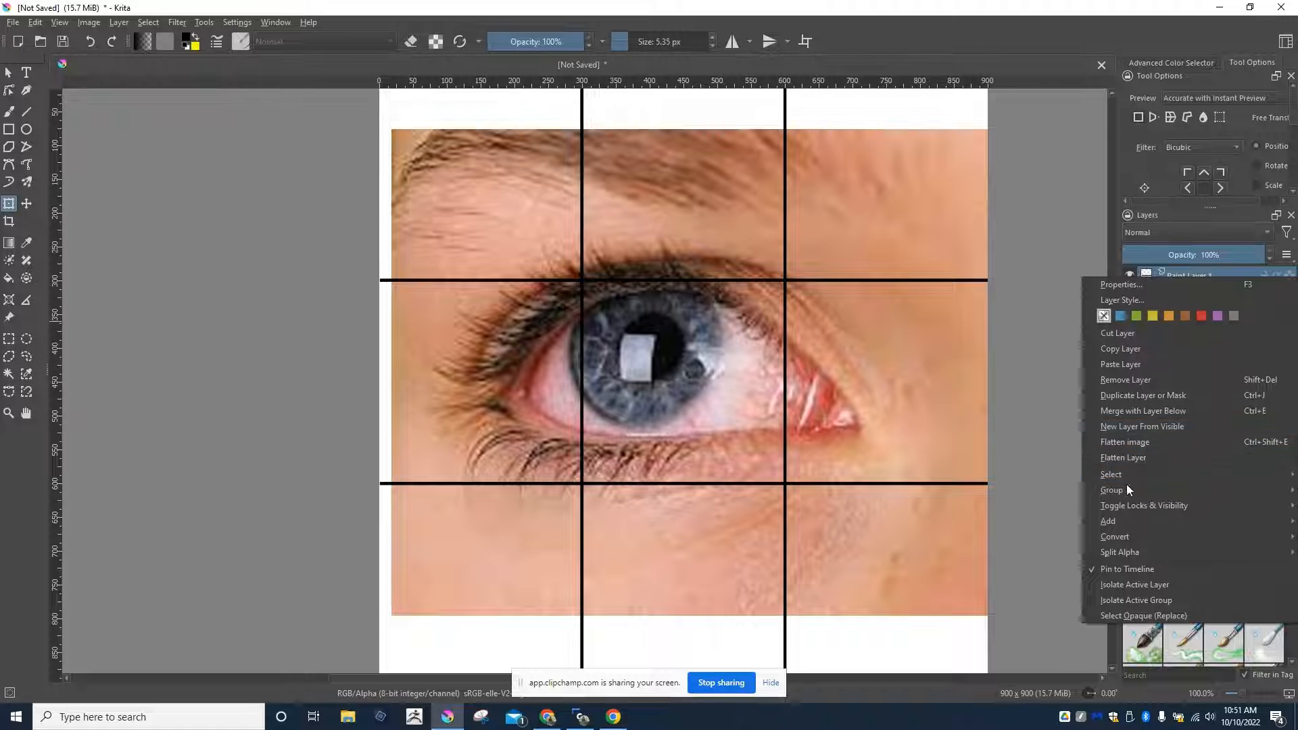
pyautogui.click(1119, 442)
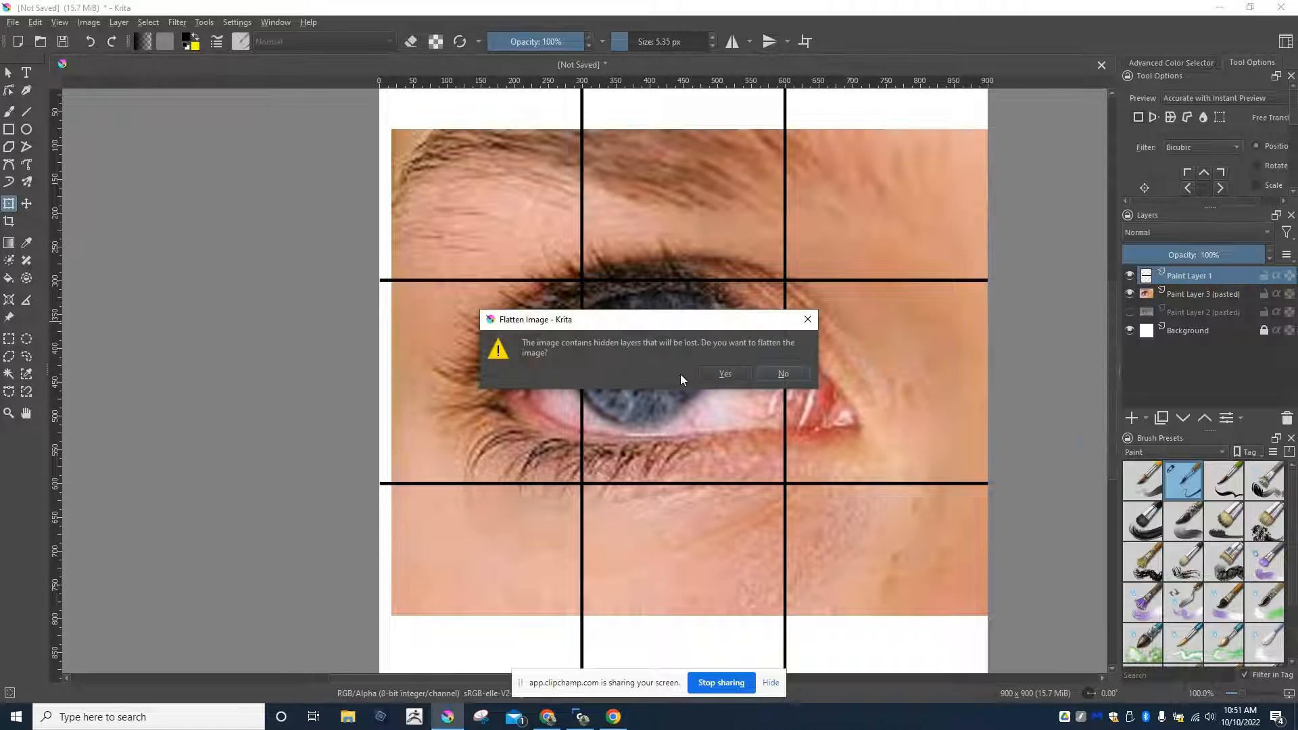
pyautogui.click(708, 371)
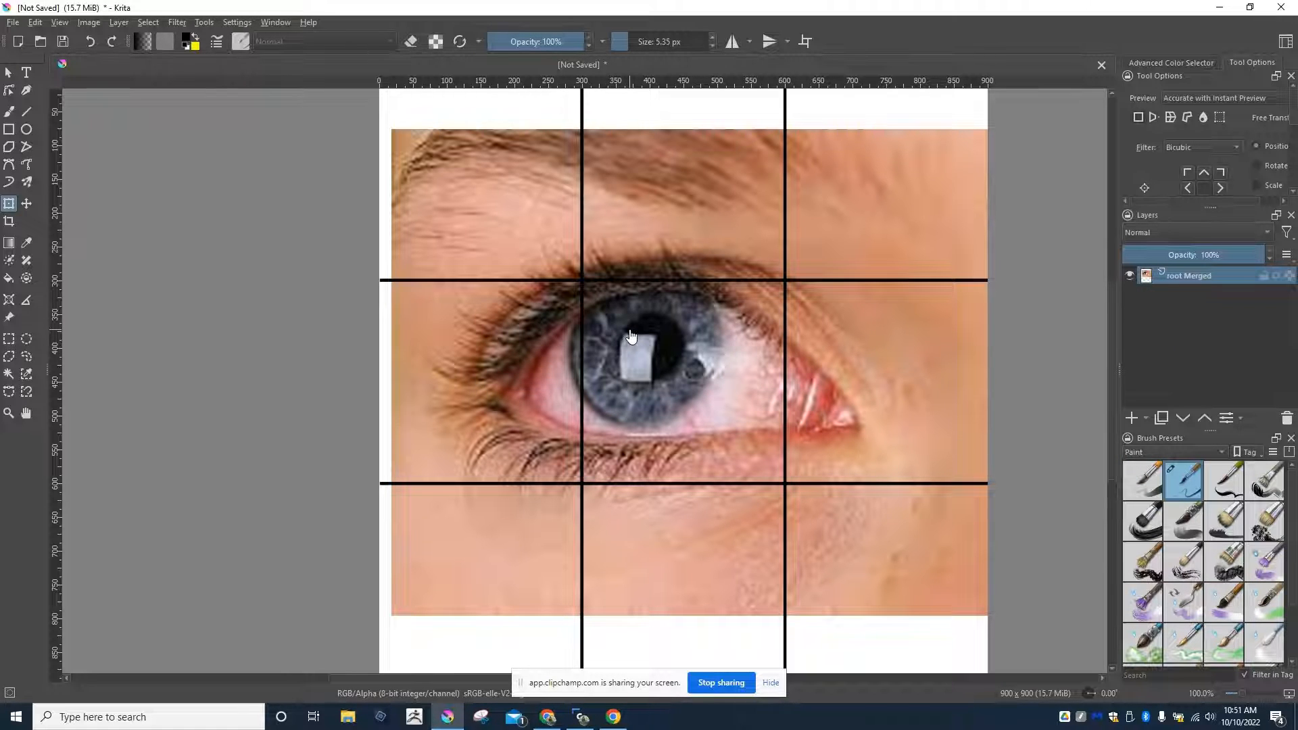
# - Select the entire flattened canvas and copy it with Copy (sharp)
pyautogui.click(142, 22)
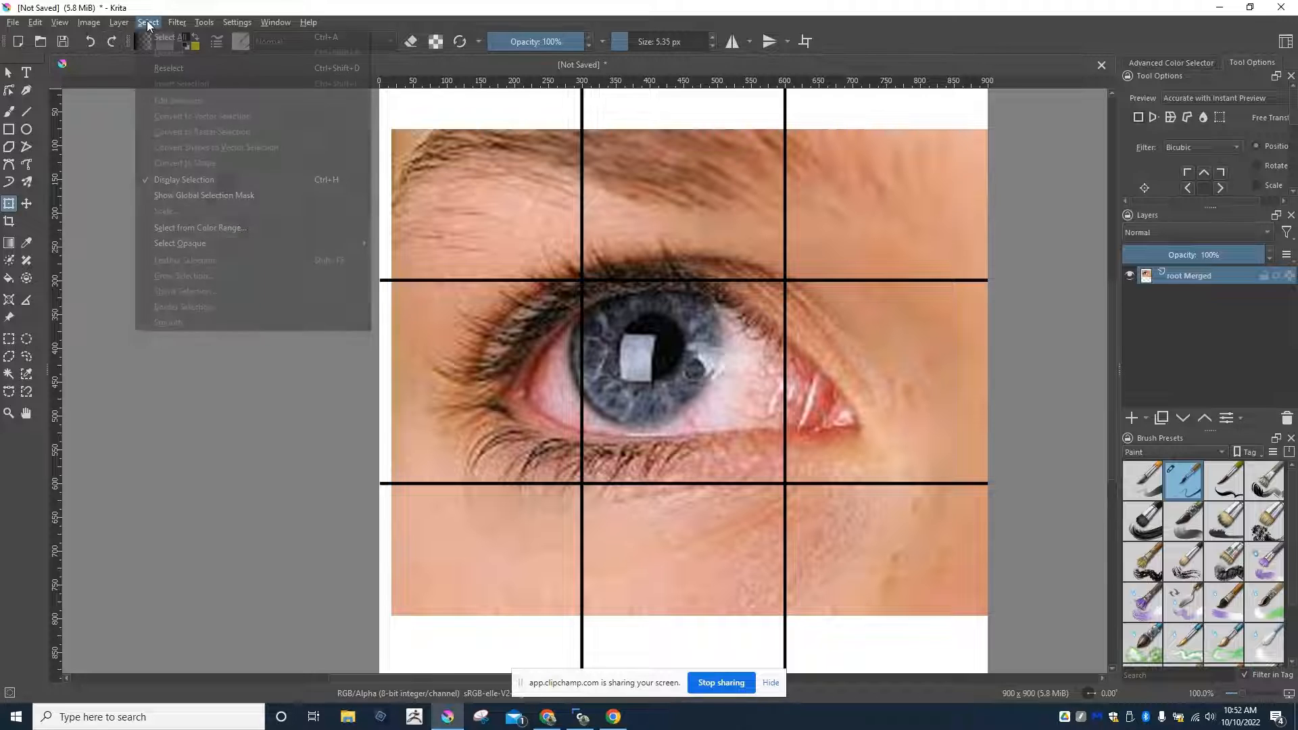
pyautogui.click(169, 38)
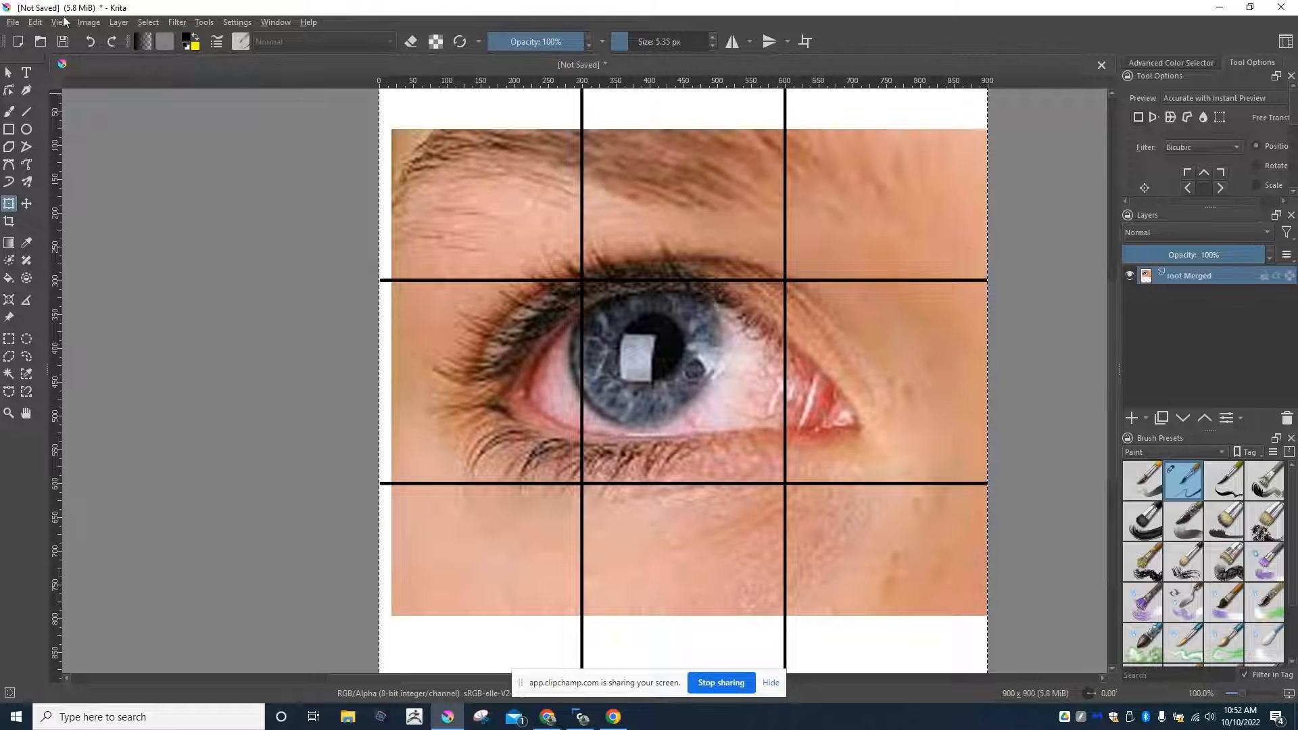
pyautogui.click(35, 22)
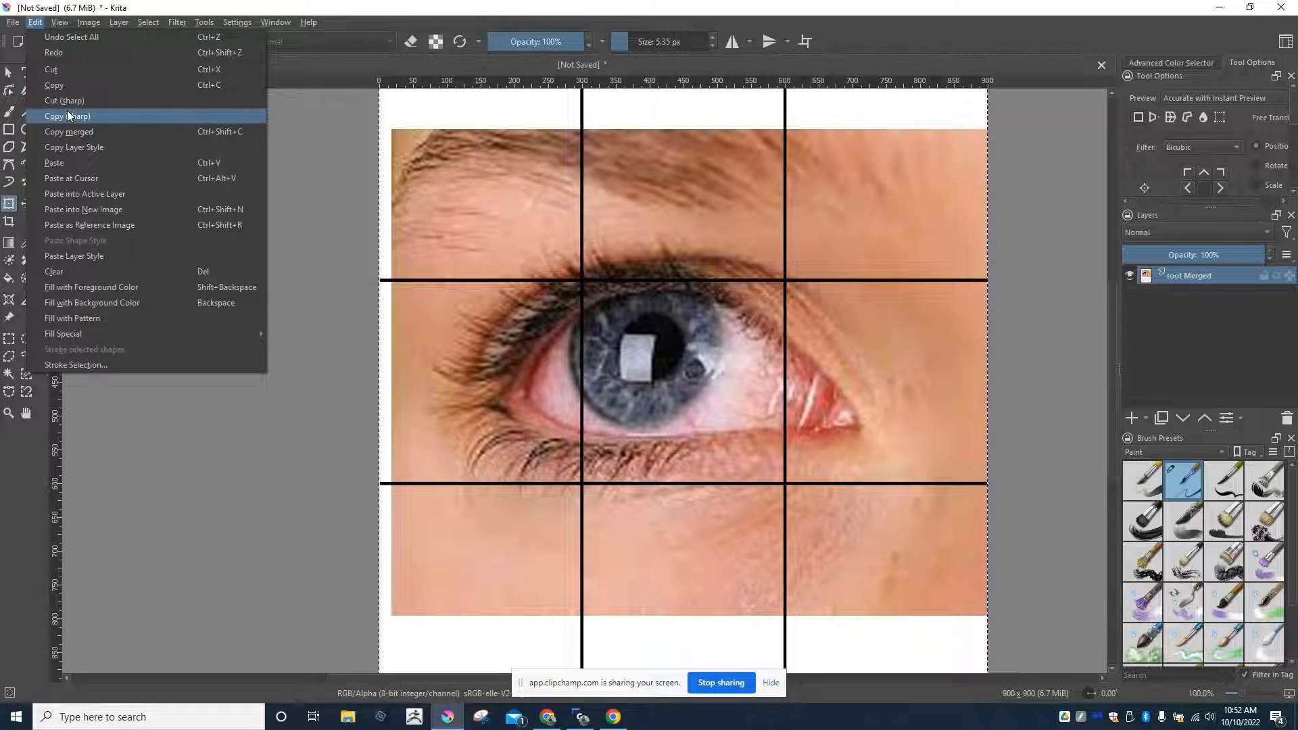
pyautogui.click(68, 117)
# - Switch to the untitled Google Docs document in Chrome and paste the gridded eye image
pyautogui.click(545, 720)
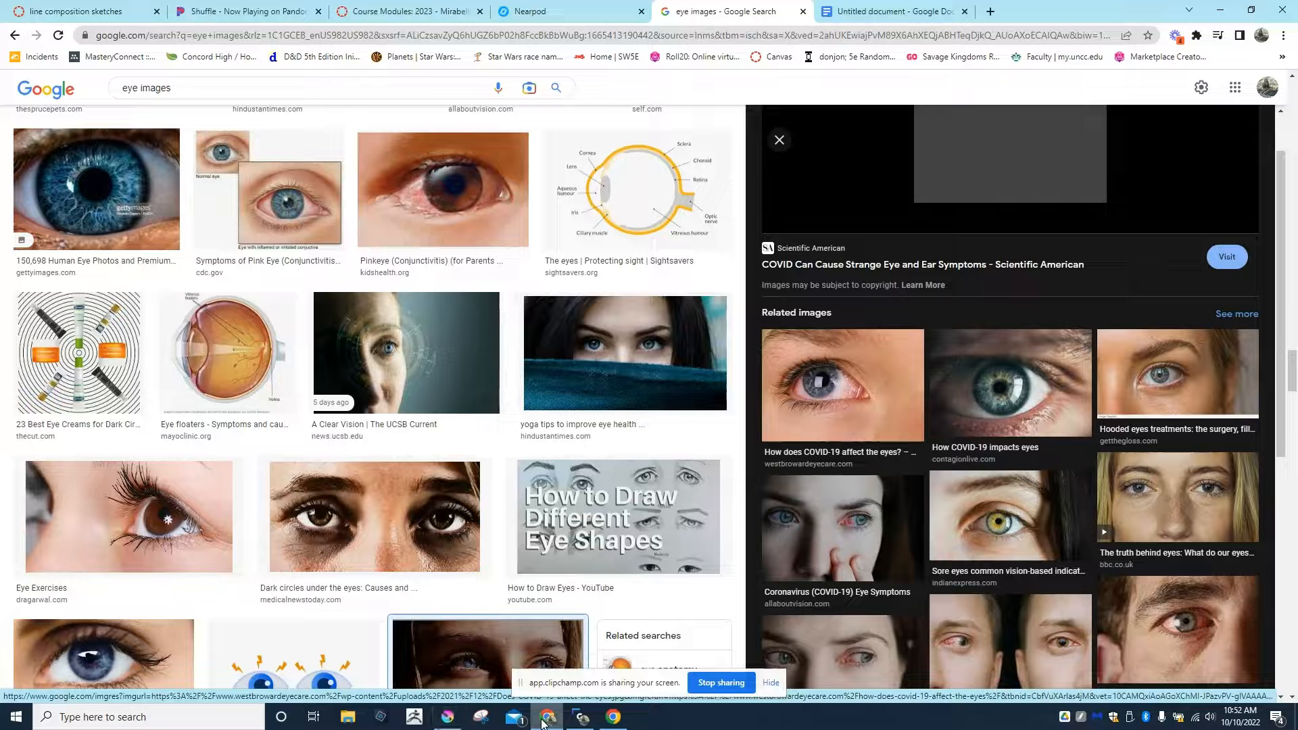
pyautogui.click(891, 12)
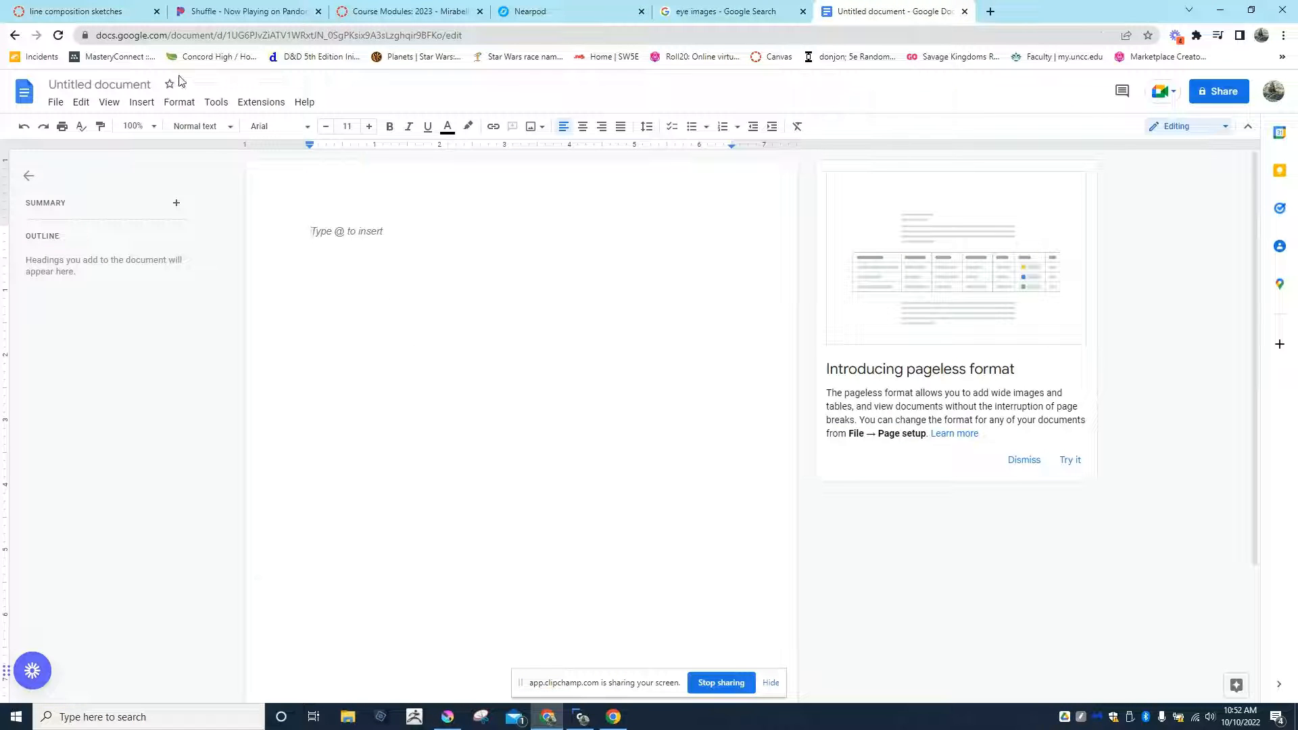
pyautogui.click(81, 103)
pyautogui.click(107, 225)
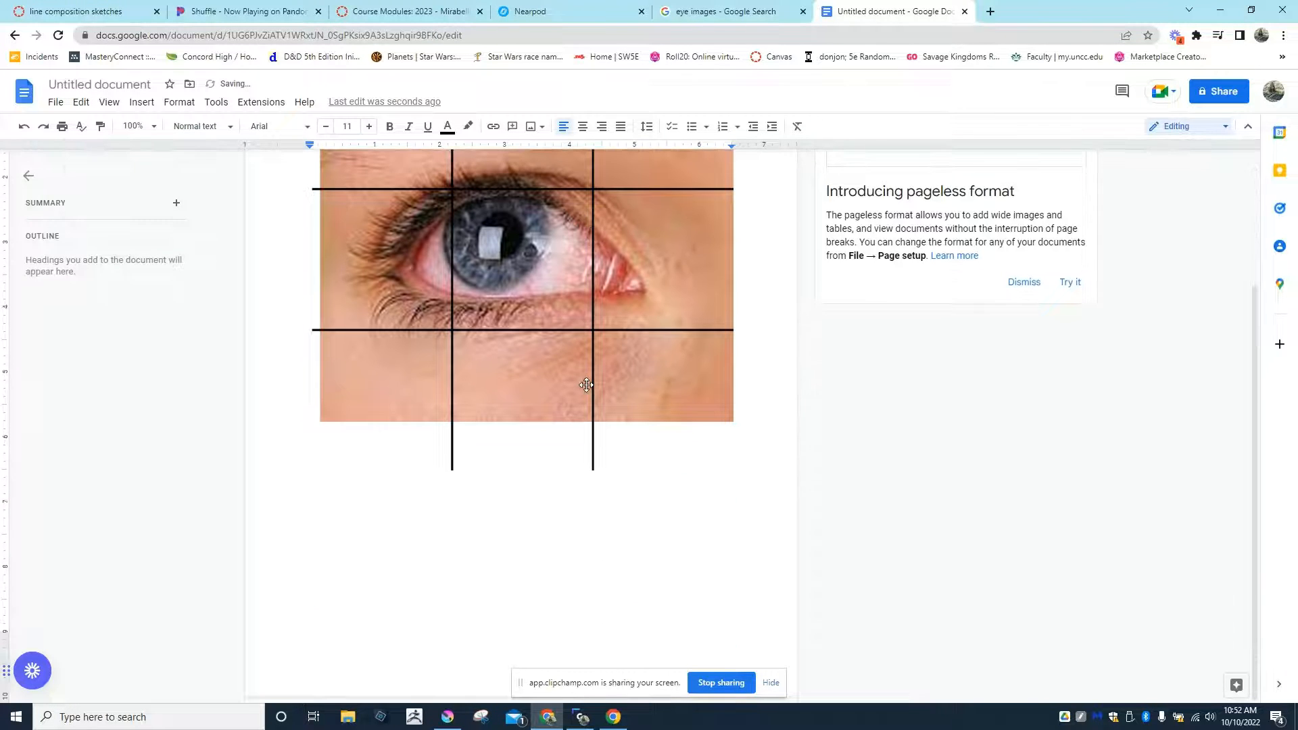
# - Shrink the pasted gridded eye image proportionally to about 3.7 inches wide and deselect it
pyautogui.click(587, 386)
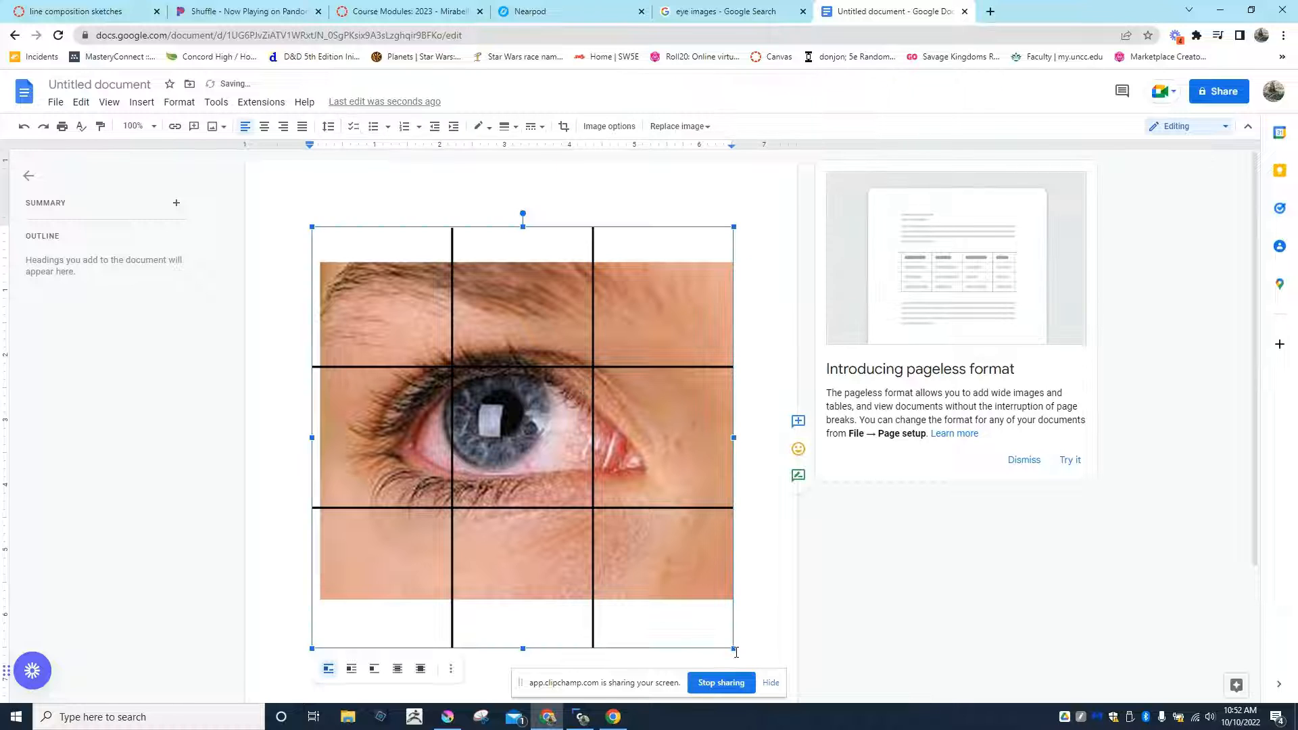
pyautogui.moveTo(734, 648); pyautogui.dragTo(550, 465)
pyautogui.scroll(-1, 550, 468)
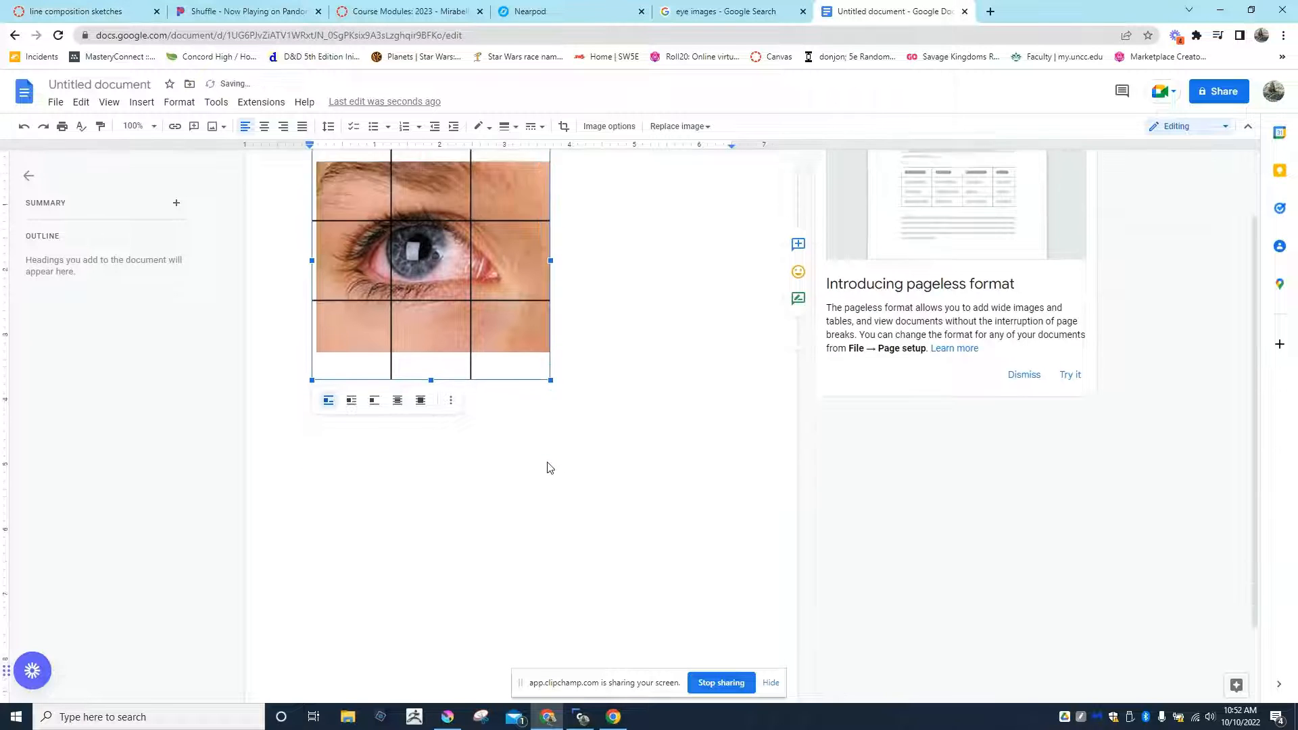
pyautogui.scroll(-1, 545, 463)
pyautogui.scroll(2, 557, 454)
pyautogui.click(571, 441)
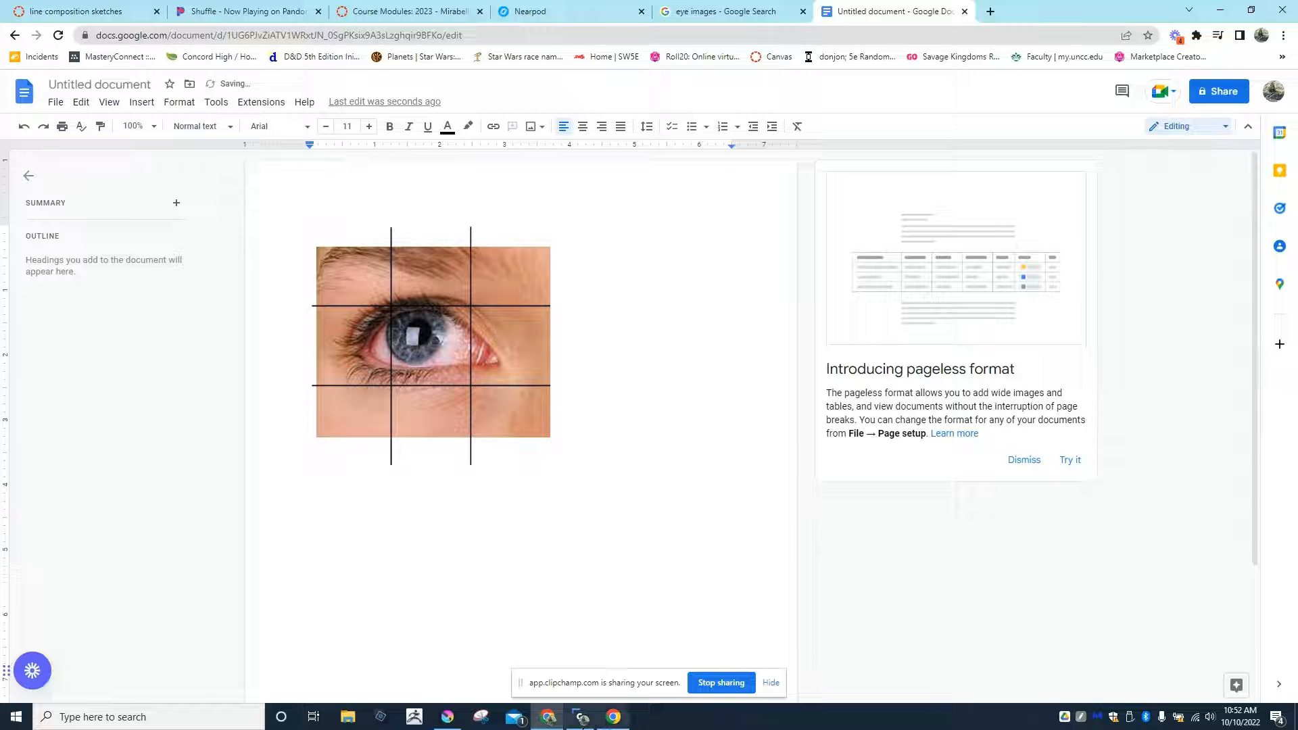
# - Switch to Krita and undo the copy, the full-canvas selection and the flattening to restore the separate layers
pyautogui.moveTo(546, 715)
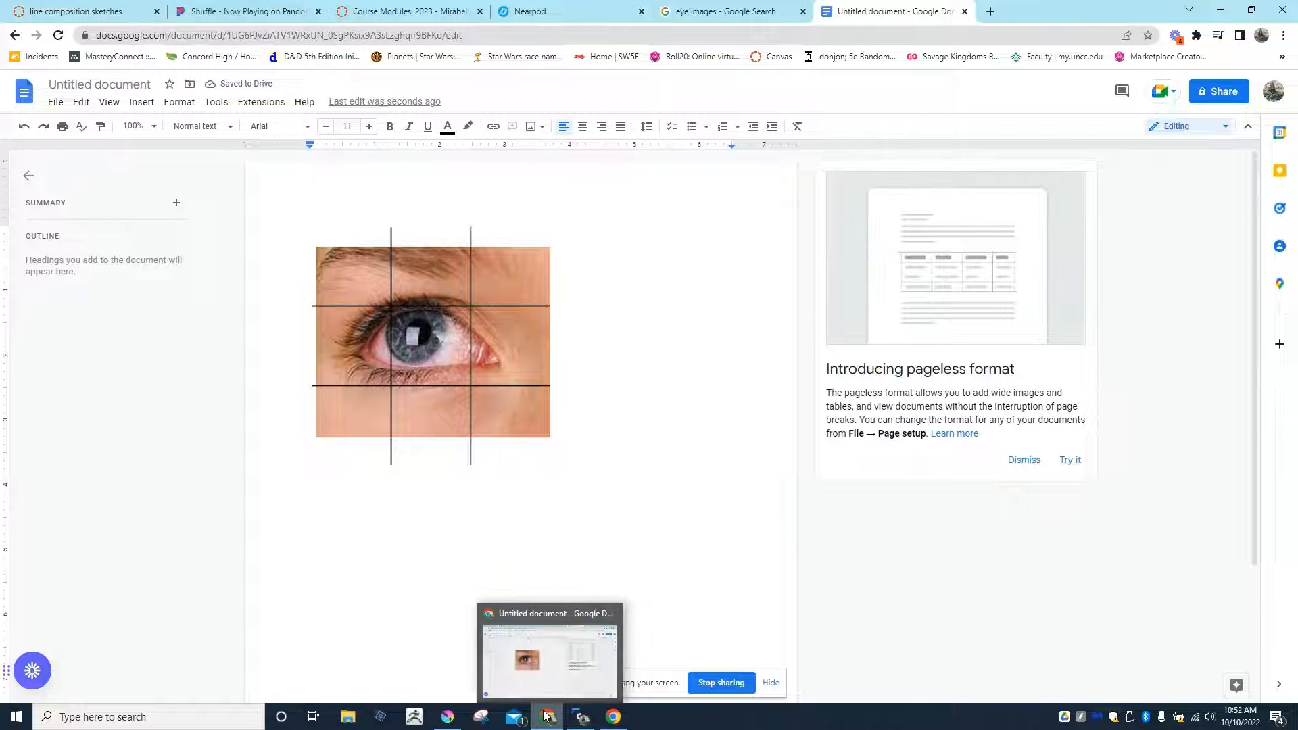
pyautogui.click(448, 716)
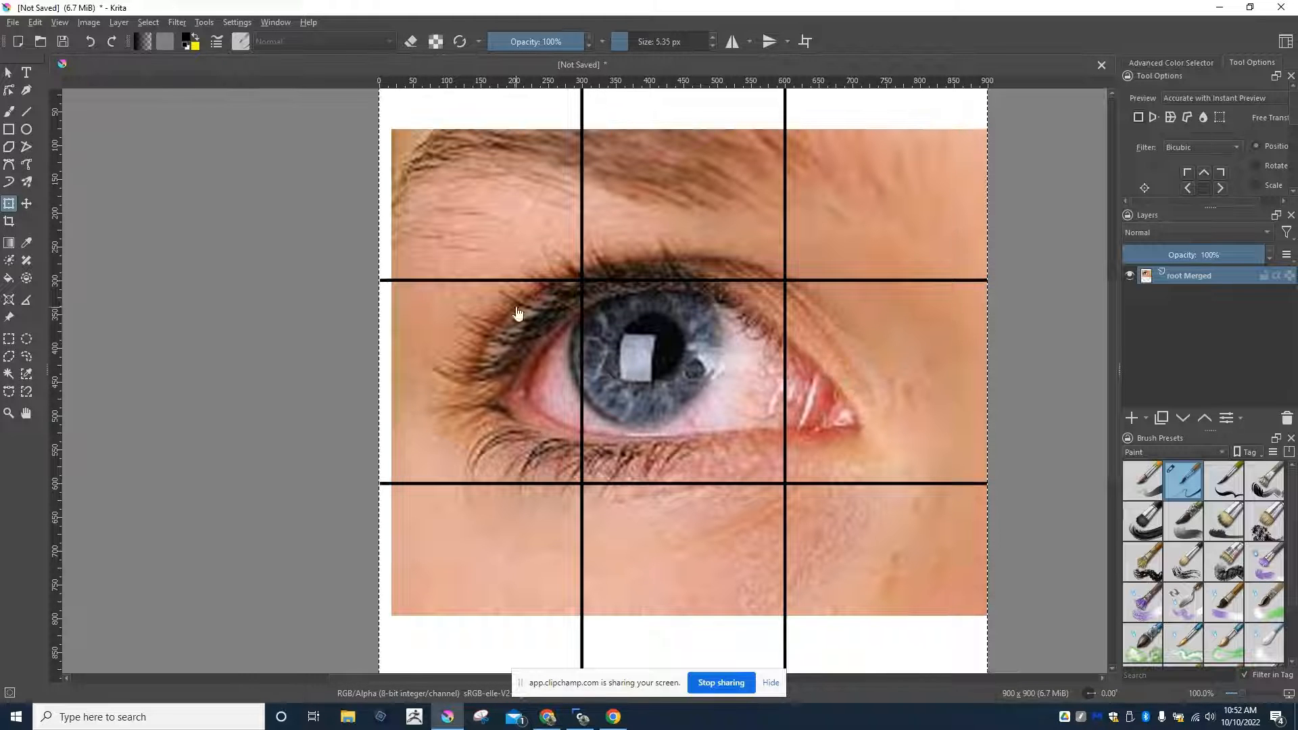
pyautogui.click(40, 23)
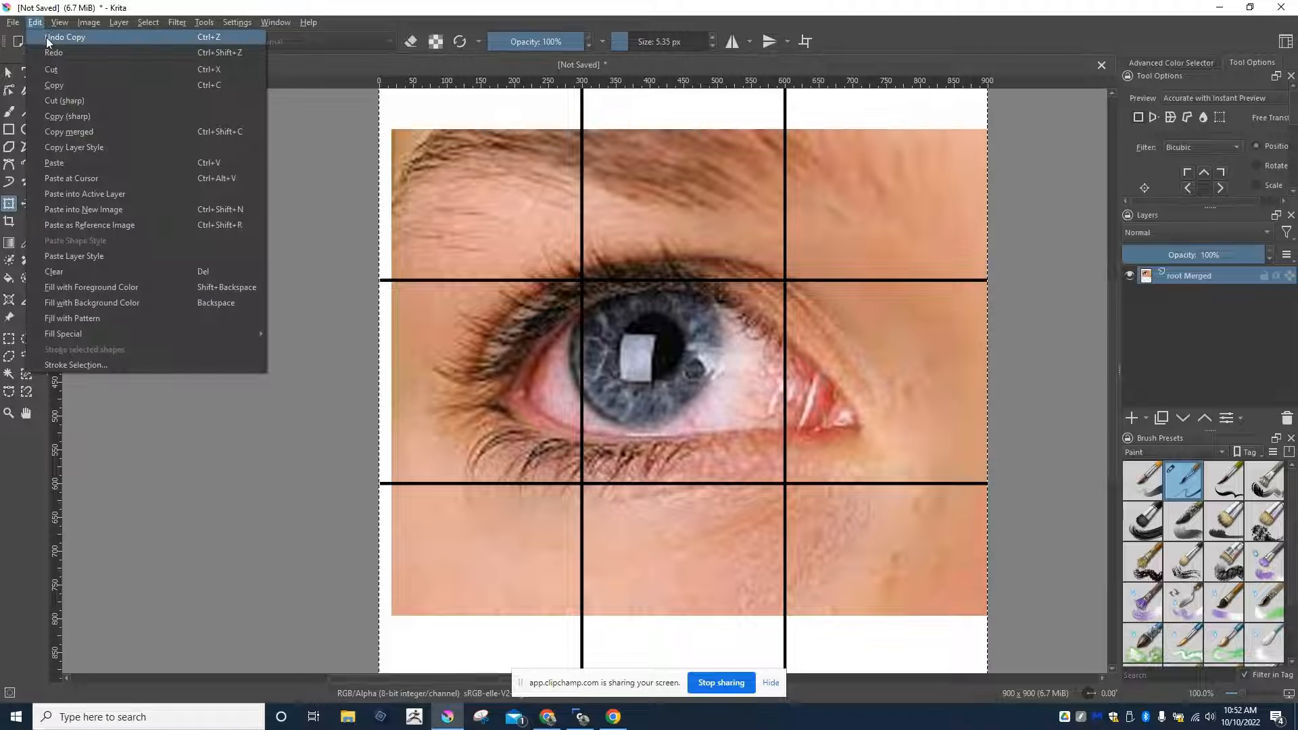
pyautogui.click(47, 37)
pyautogui.click(38, 24)
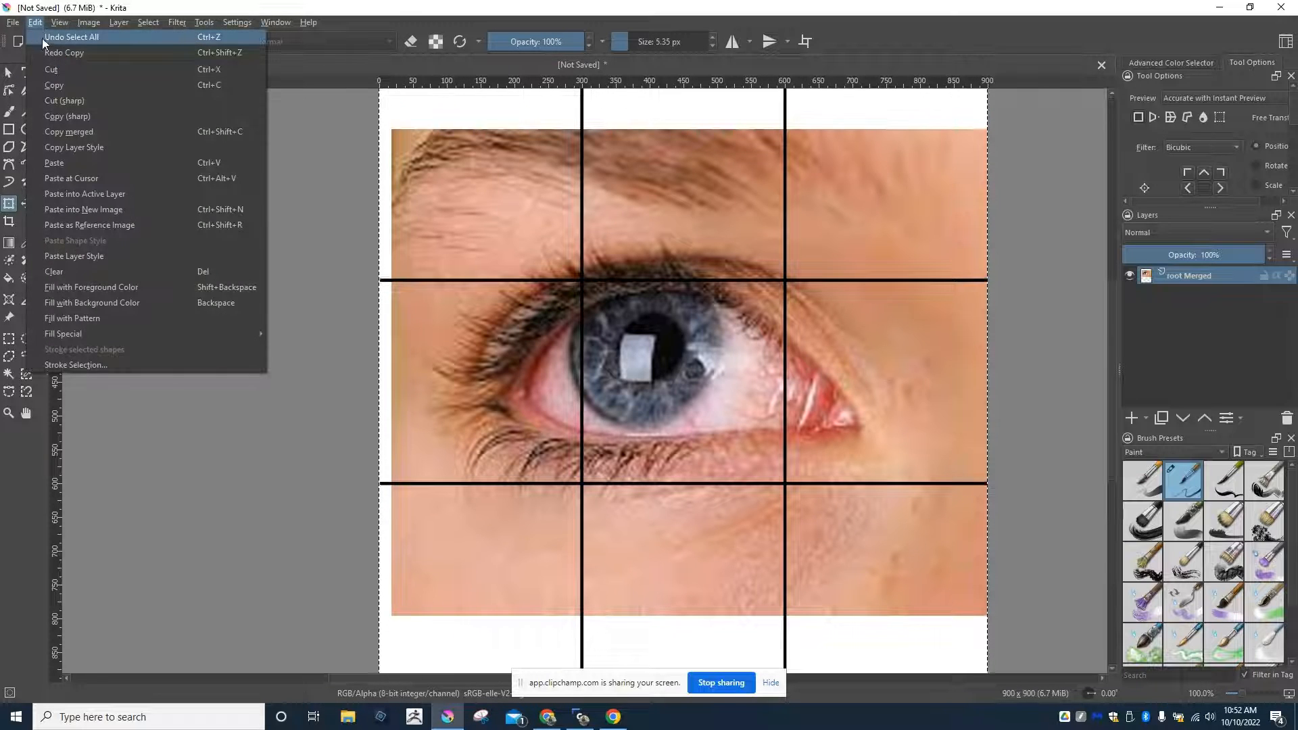
pyautogui.click(46, 38)
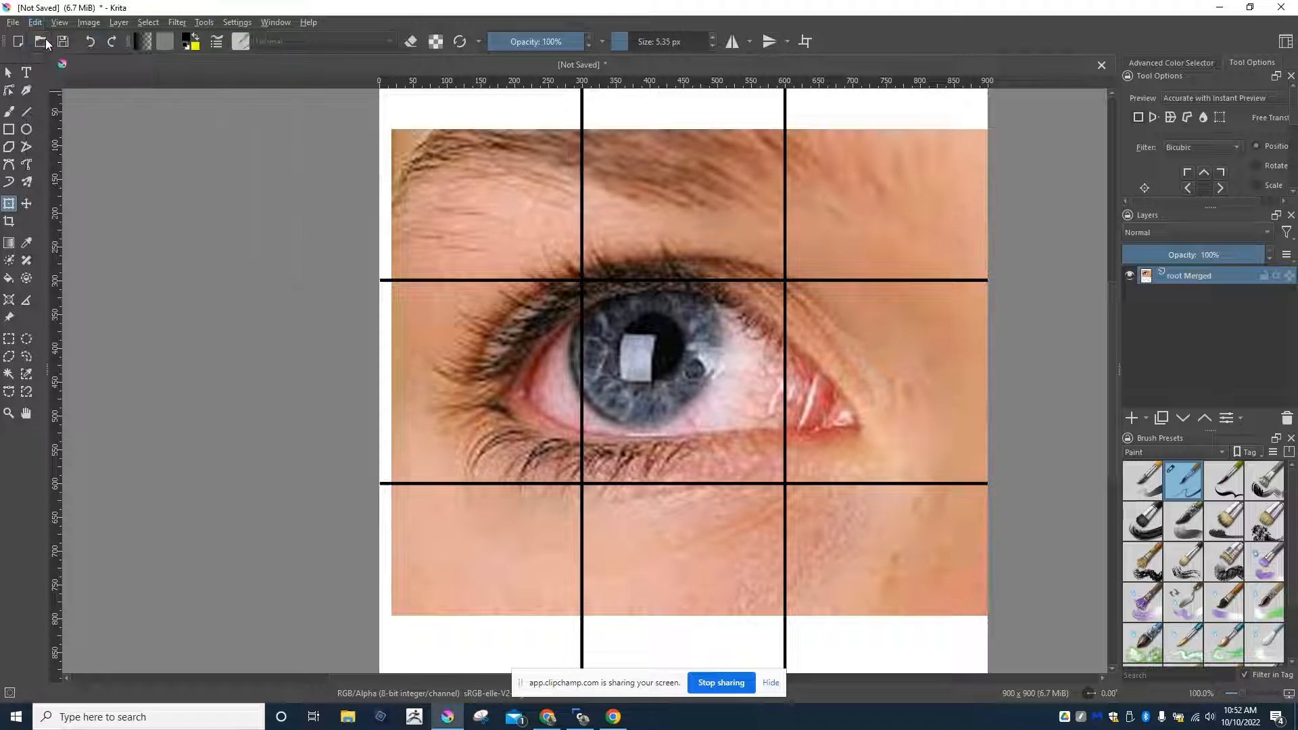
pyautogui.hotkey('ctrl', 'z')
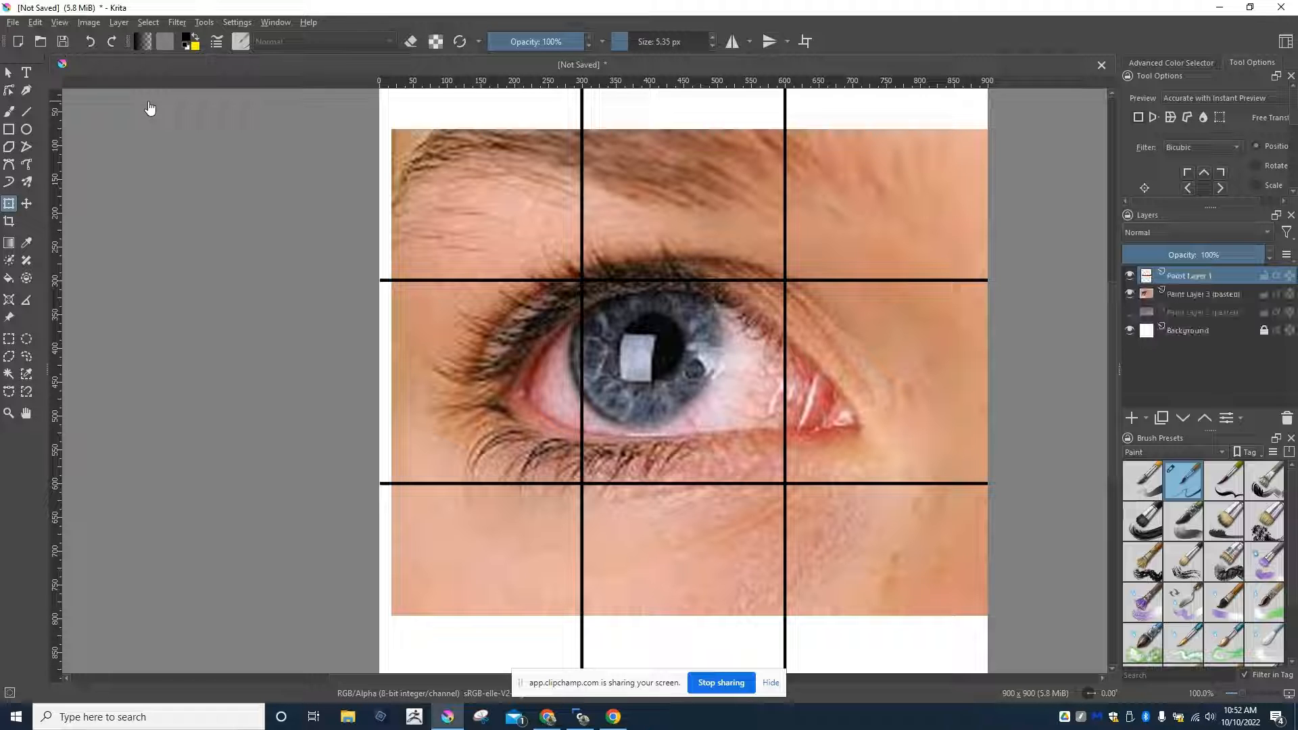
# - Hide the Paint Layer 3 (pasted) eye picture and show the Paint Layer 2 (pasted) one beneath the grid
pyautogui.click(1183, 299)
pyautogui.click(1184, 313)
pyautogui.click(1130, 294)
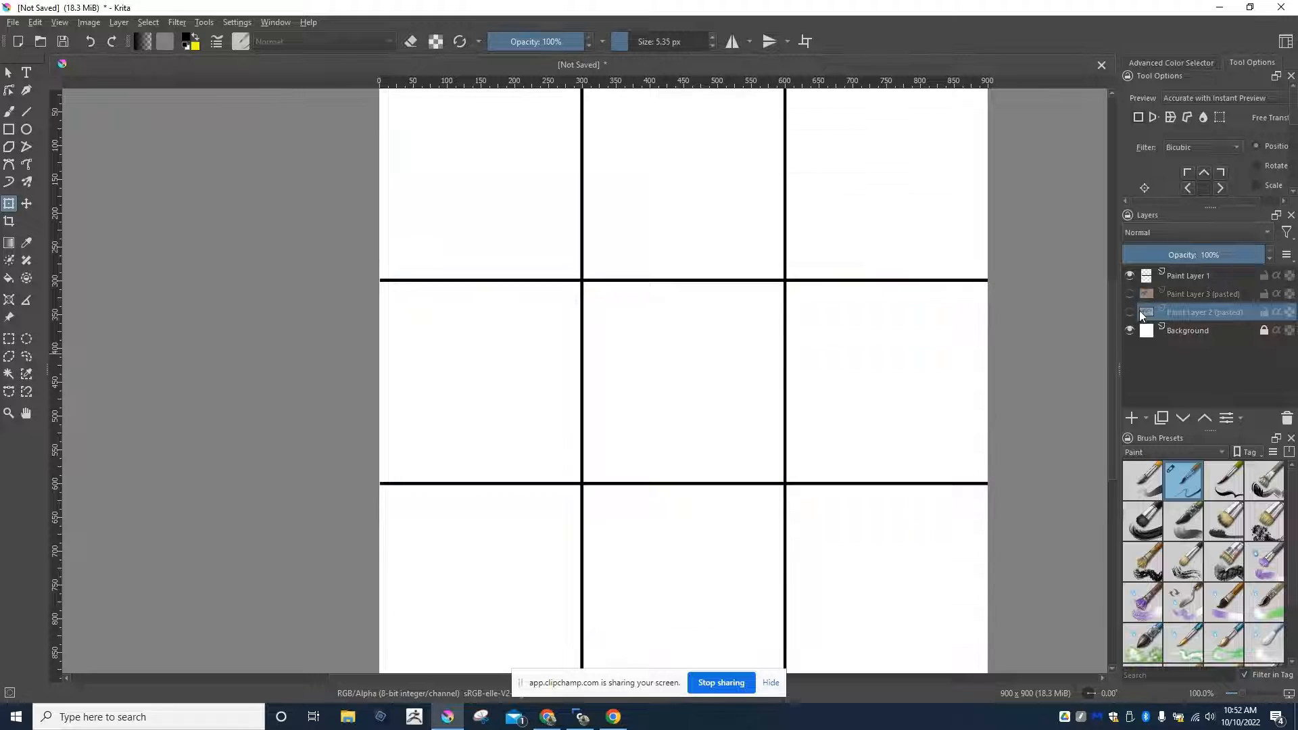
pyautogui.click(1129, 312)
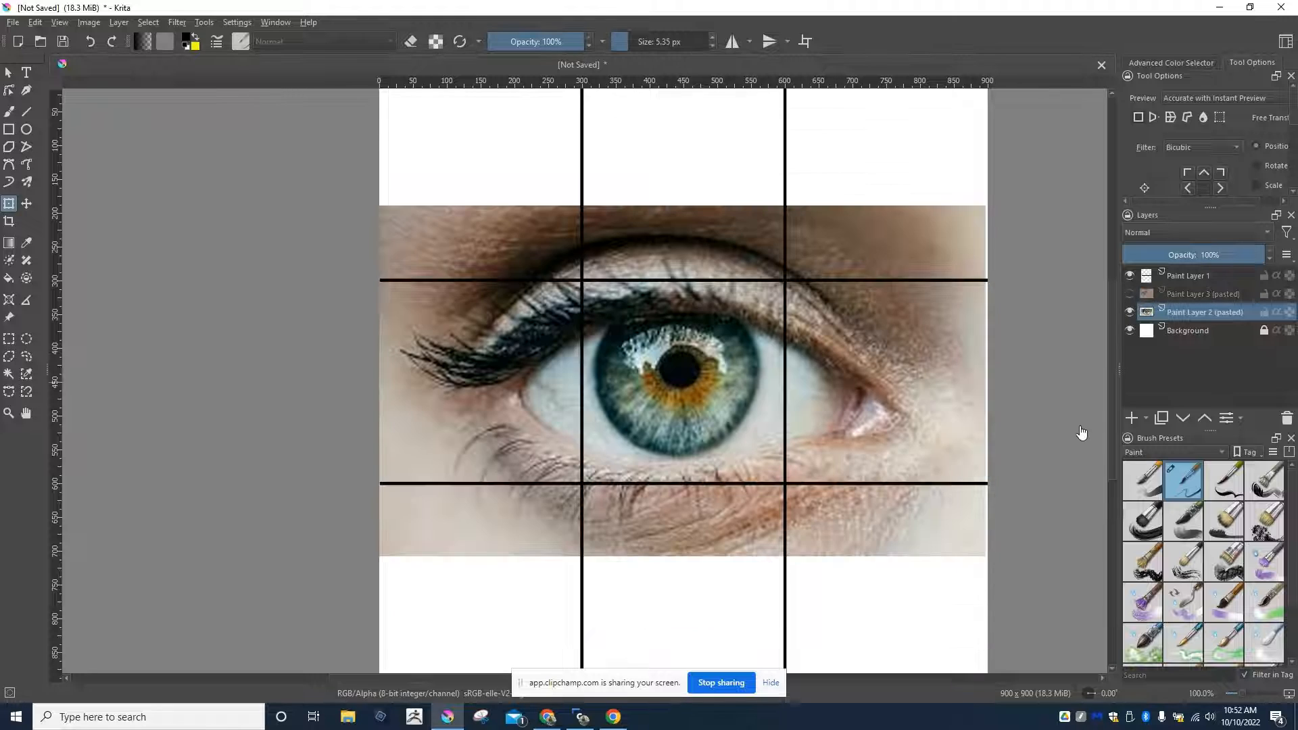
# - Flatten the image with the green eye under the grid, accepting the loss of hidden layers
pyautogui.rightClick(1185, 313)
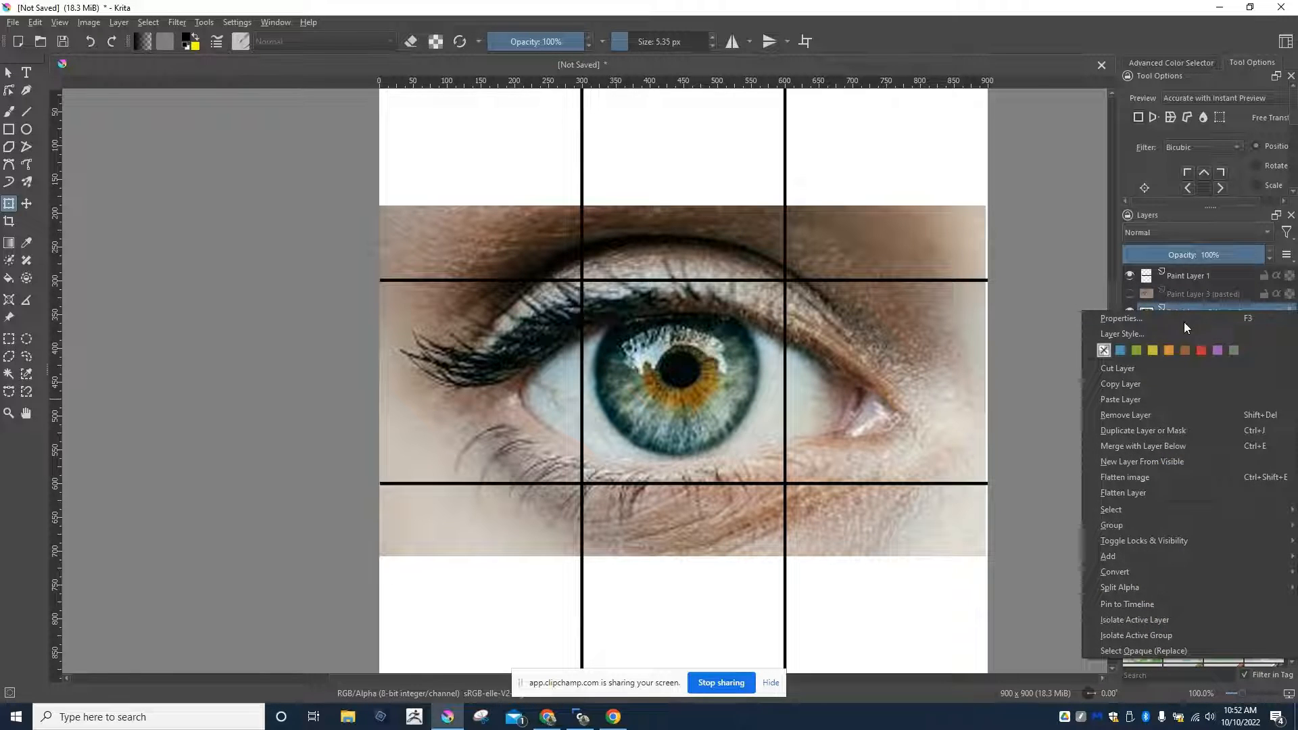
pyautogui.click(1147, 481)
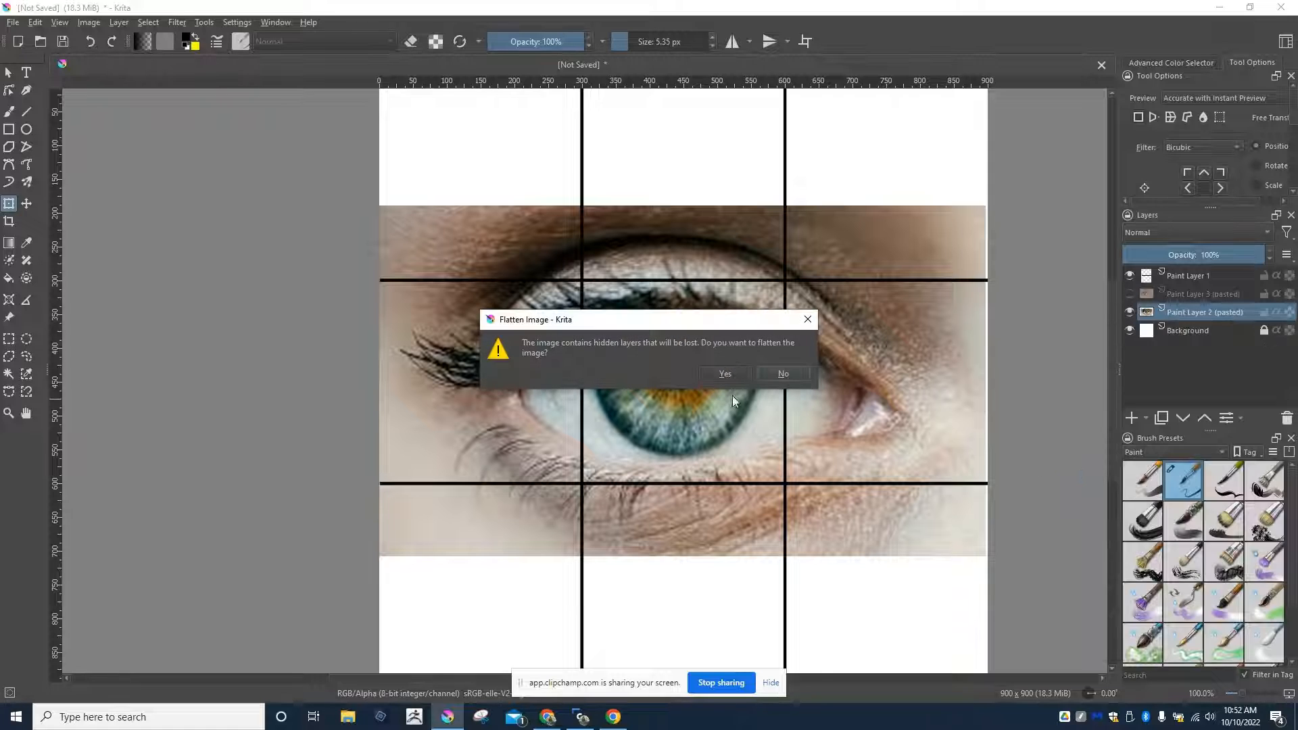
pyautogui.click(722, 374)
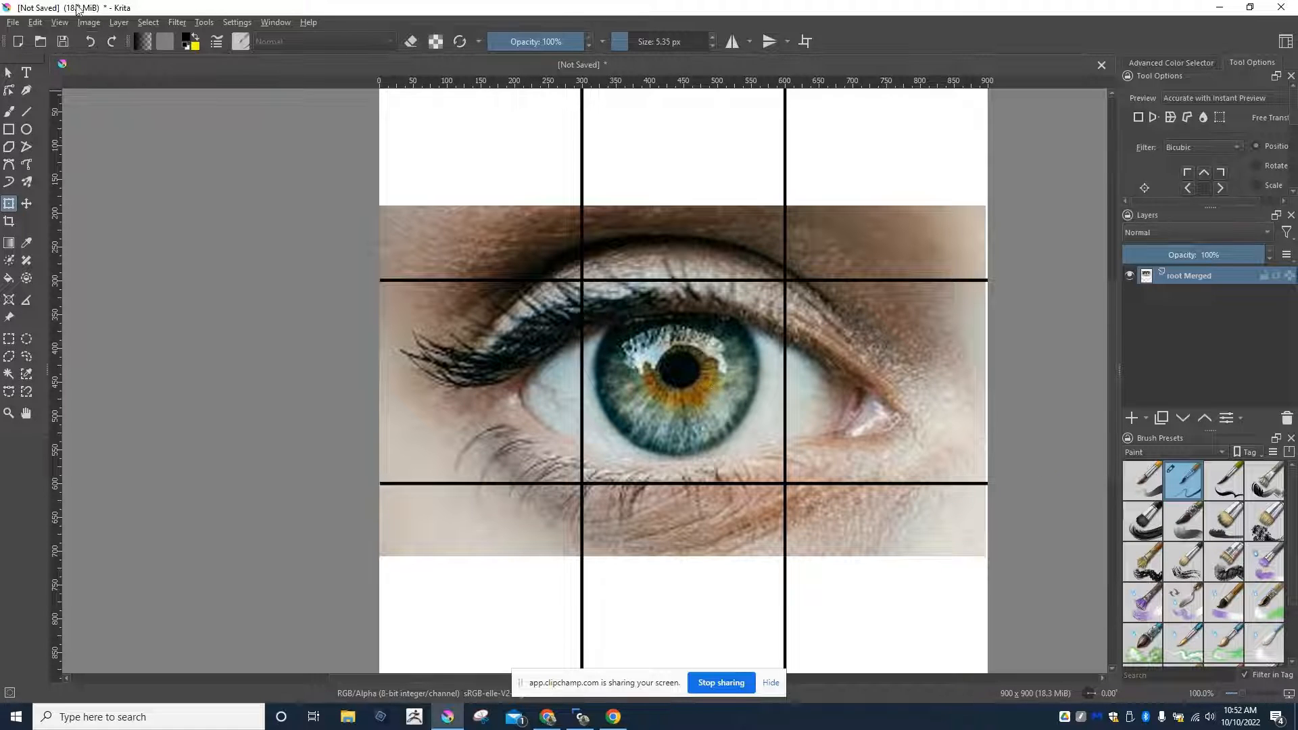
# - Select the whole flattened green-eye canvas and copy it with Copy (sharp)
pyautogui.click(141, 24)
pyautogui.click(146, 39)
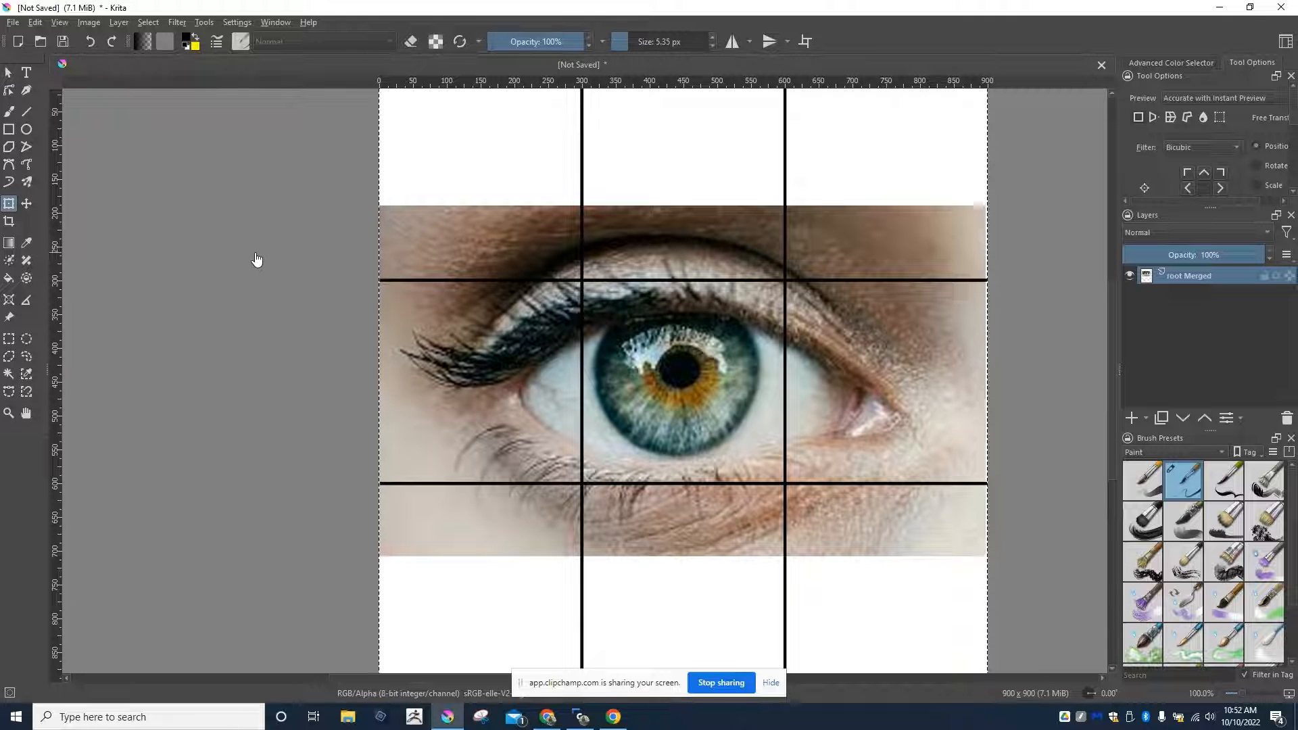
pyautogui.click(34, 23)
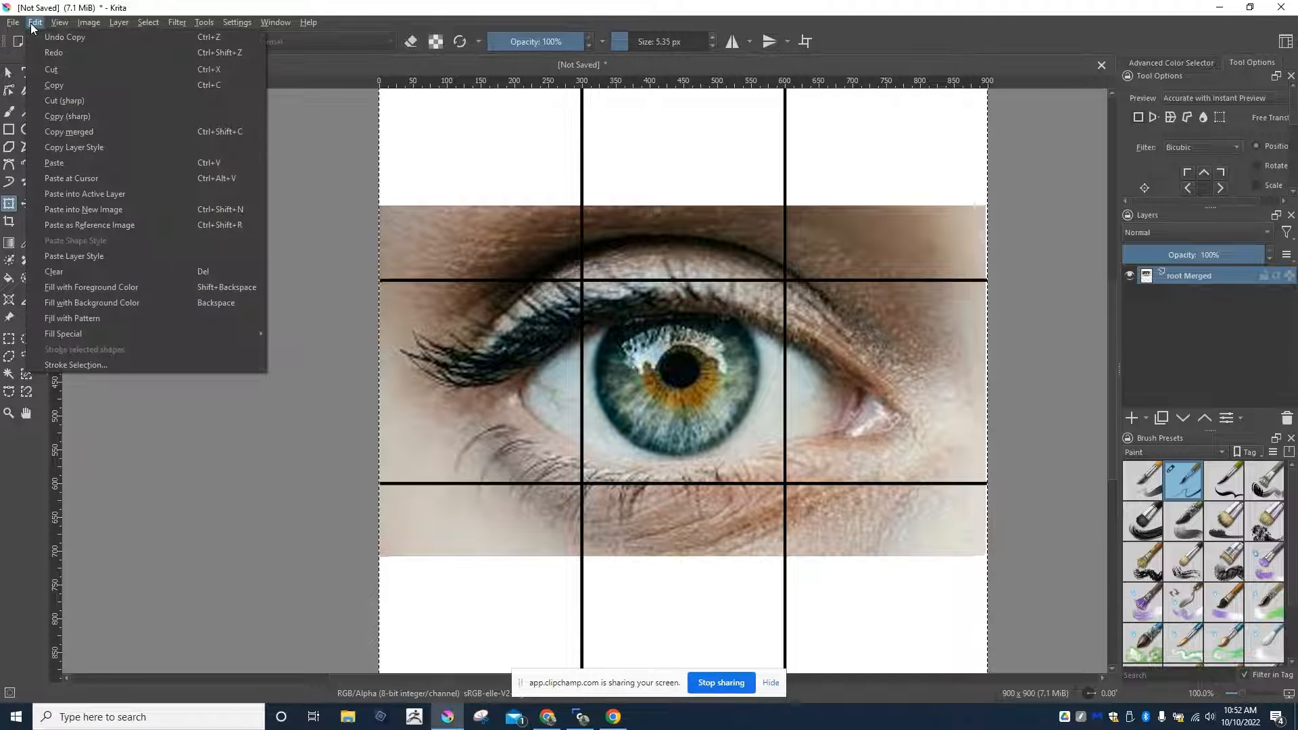
pyautogui.click(75, 117)
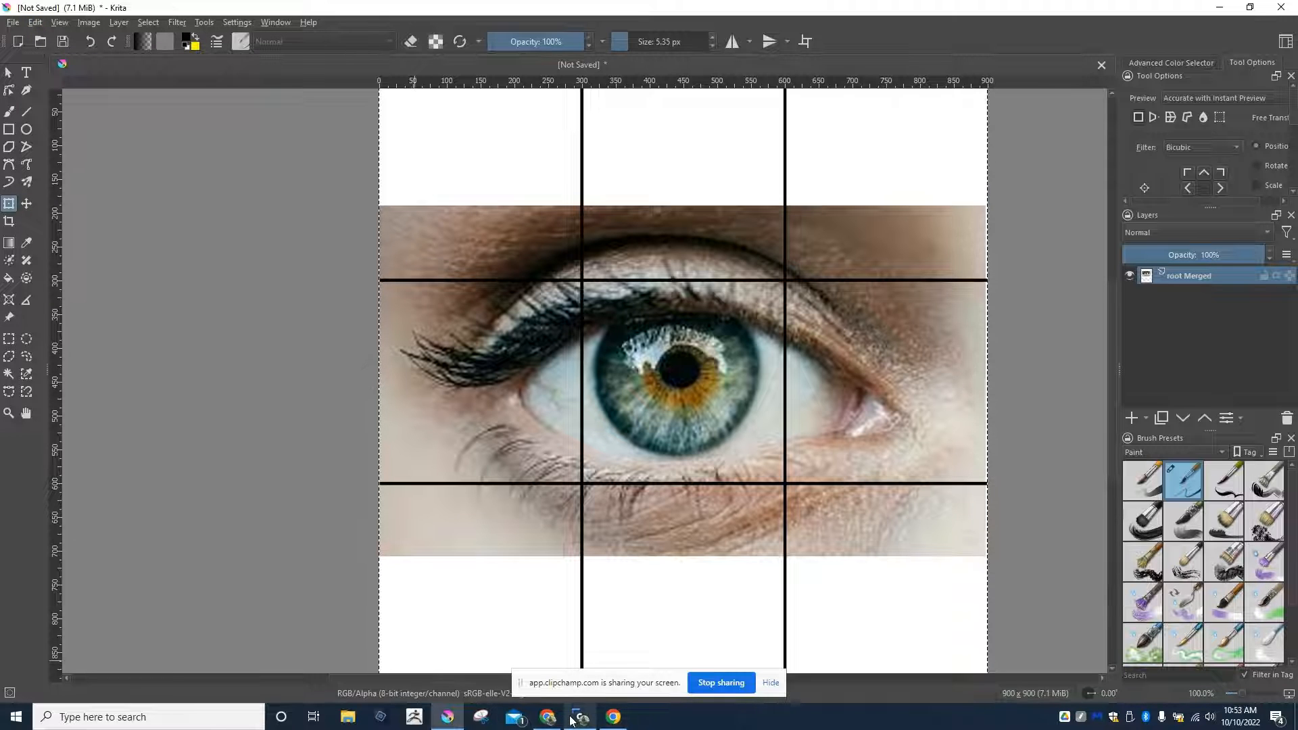
# - Switch to the Google Docs document in Chrome and paste the gridded green-eye image below the first picture
pyautogui.click(548, 717)
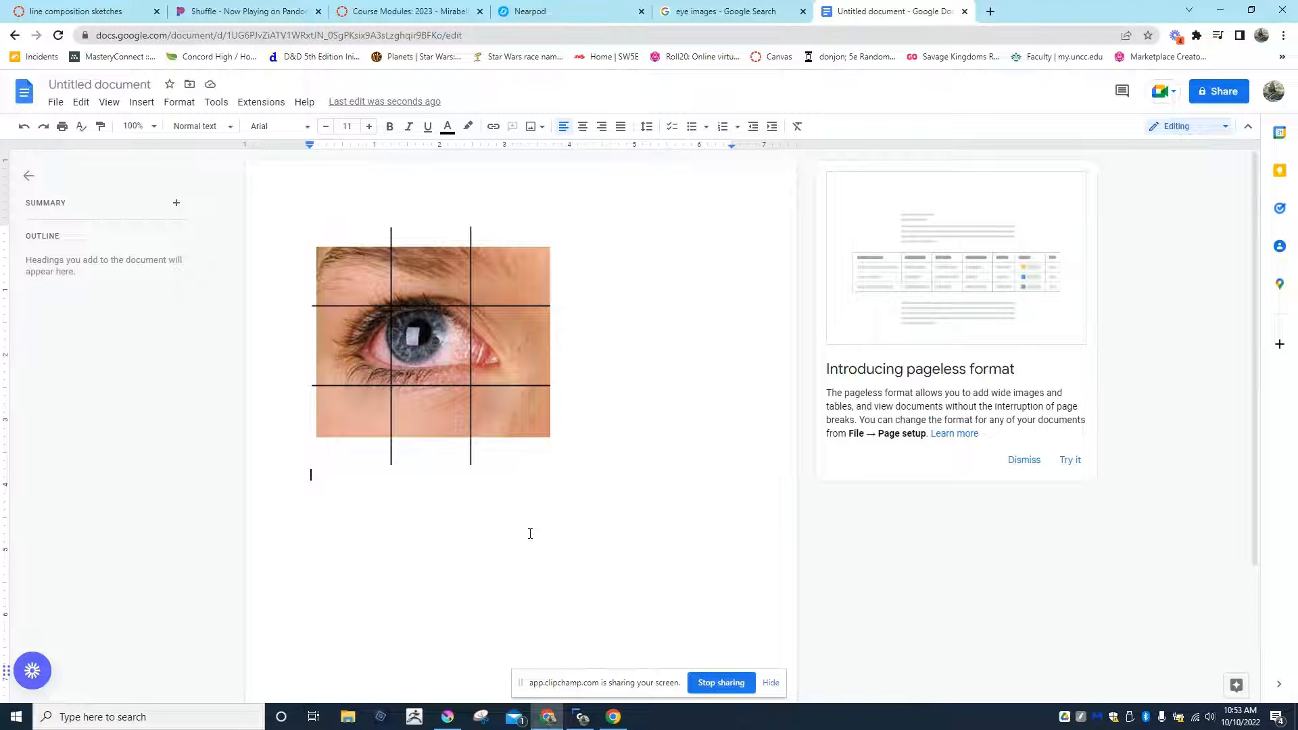
pyautogui.hotkey('ctrl', 'v')
pyautogui.scroll(2, 530, 533)
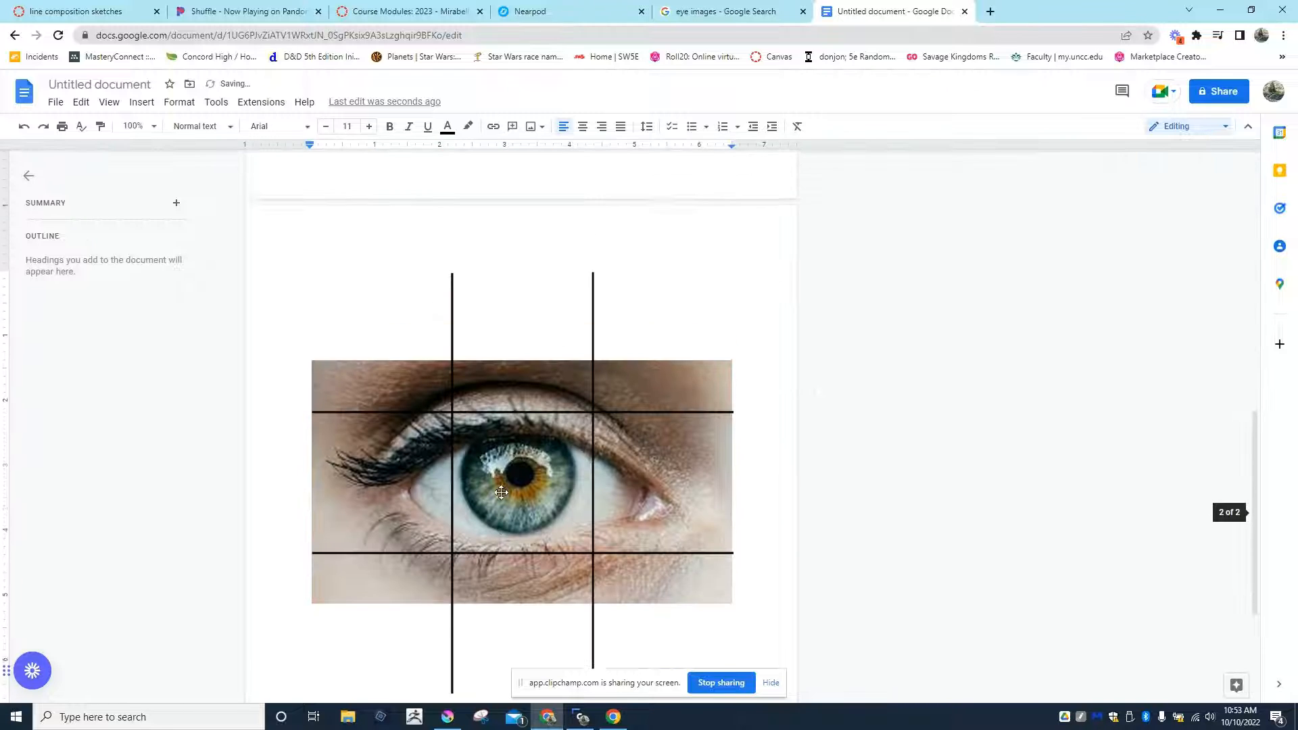
# - Shrink the pasted green-eye image proportionally to about 4 inches wide so it fits on the first page
pyautogui.scroll(-2, 580, 513)
pyautogui.click(580, 513)
pyautogui.scroll(-2, 647, 534)
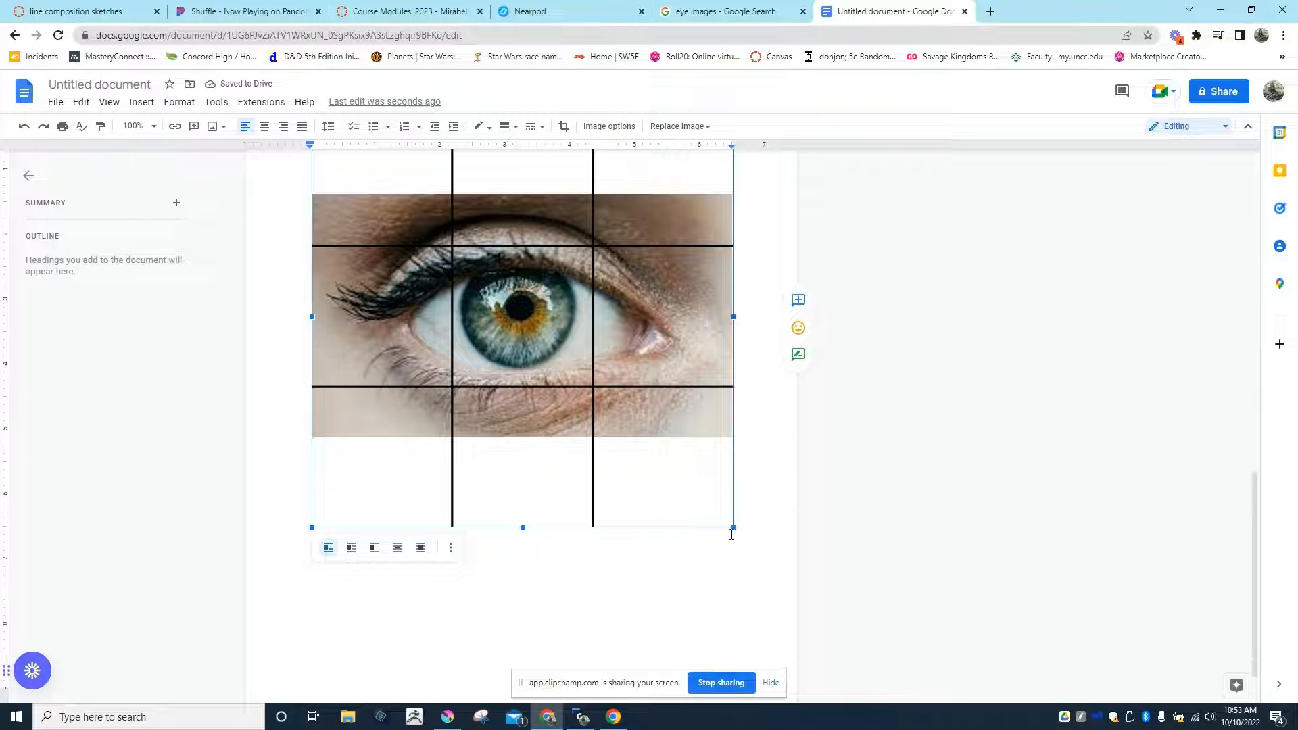
pyautogui.moveTo(734, 530); pyautogui.dragTo(572, 381)
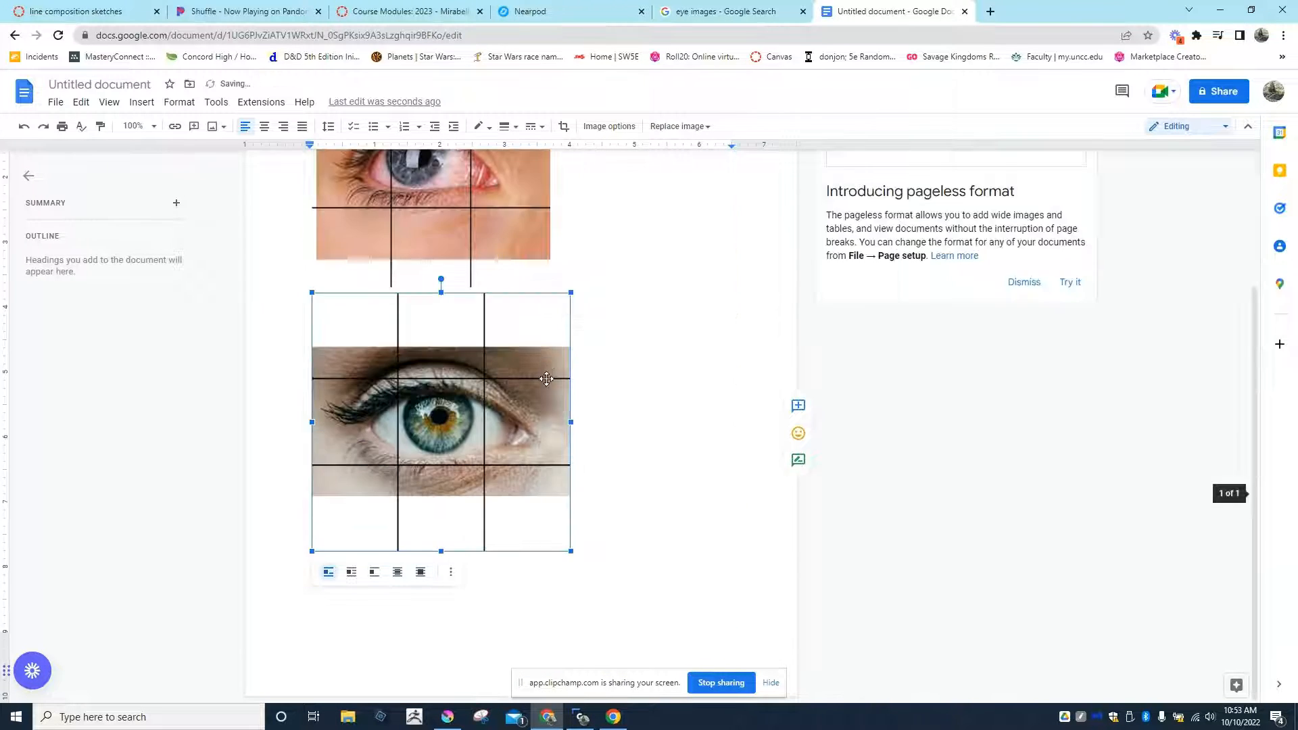
pyautogui.scroll(-3, 548, 406)
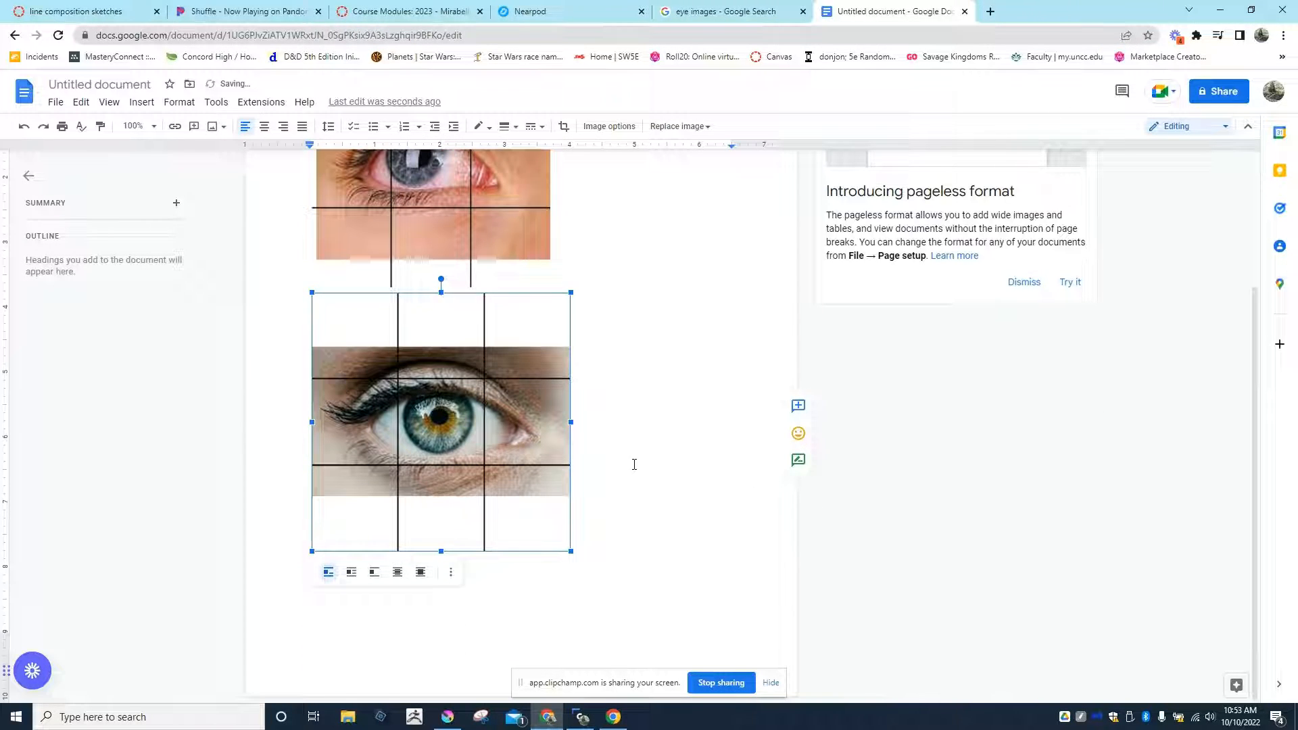
# - Place the text cursor after the green-eye image and add several blank lines below it
pyautogui.click(597, 505)
pyautogui.click(607, 504)
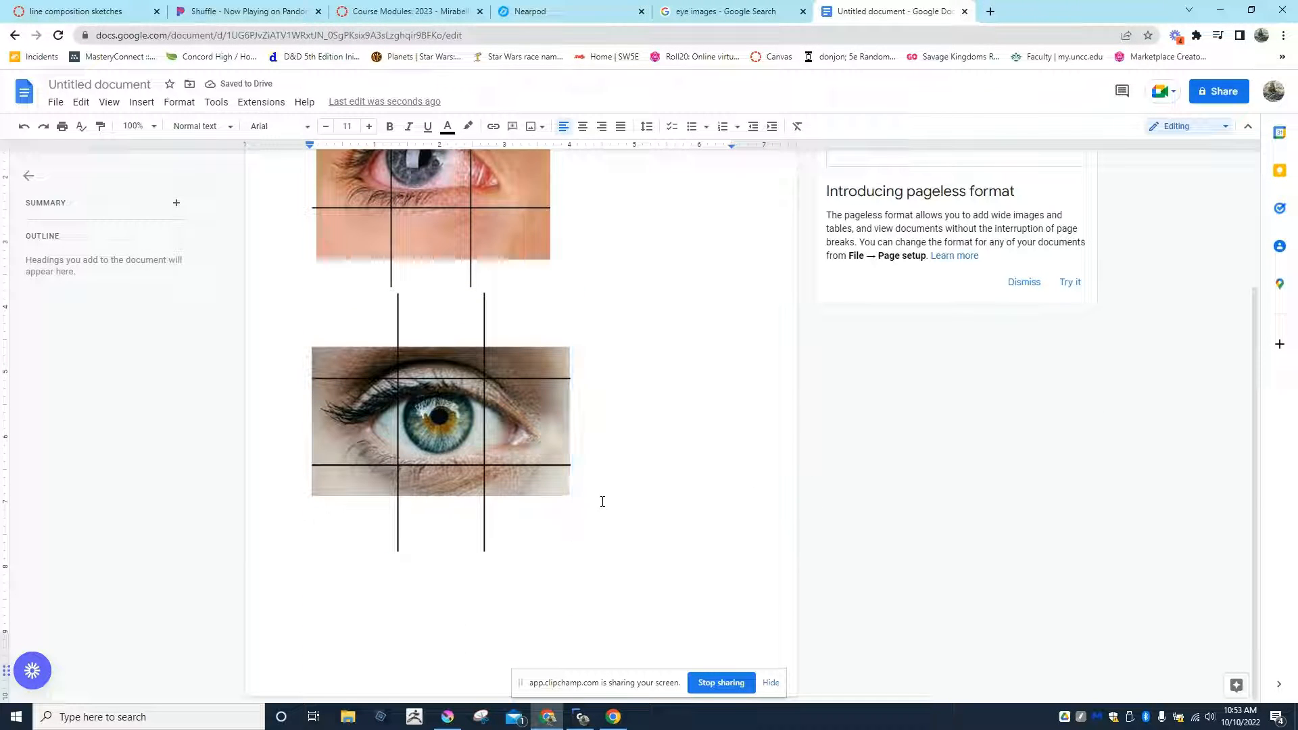
pyautogui.press('Return')
pyautogui.press('Return')
pyautogui.press('Return')
pyautogui.press('Return')
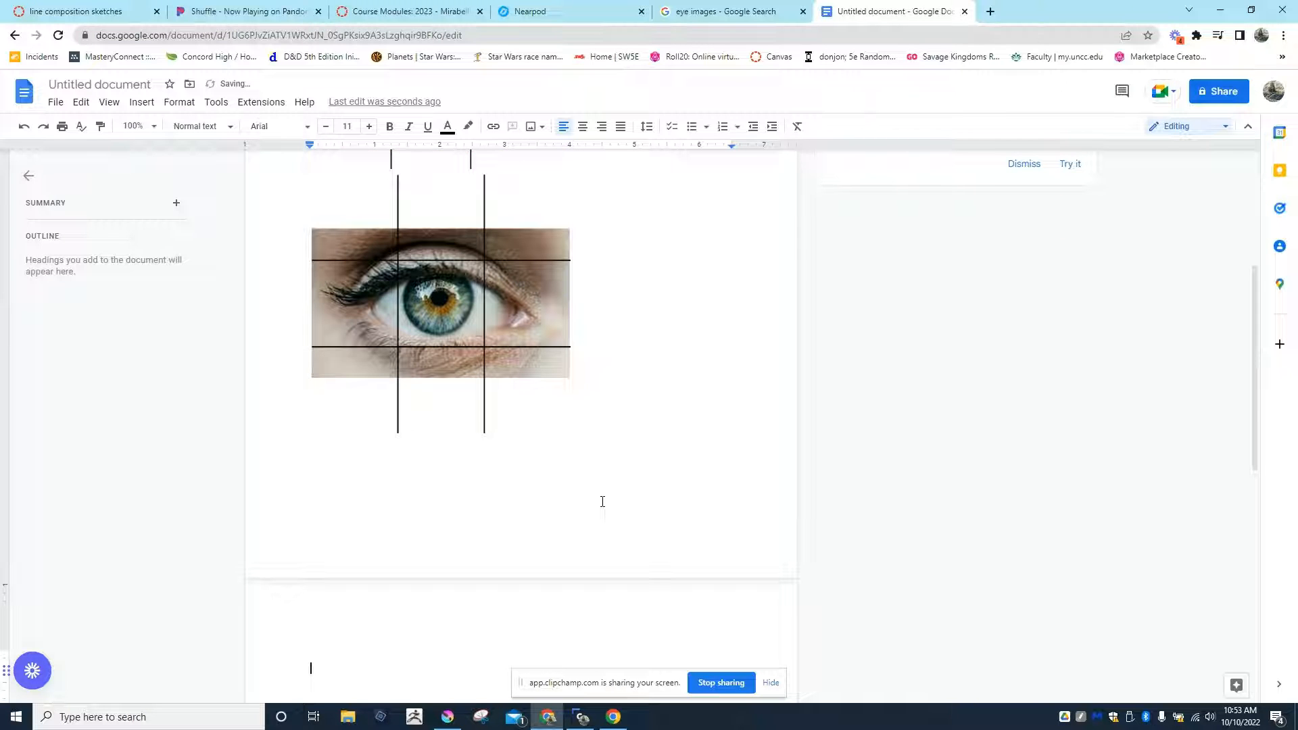
pyautogui.scroll(2, 612, 413)
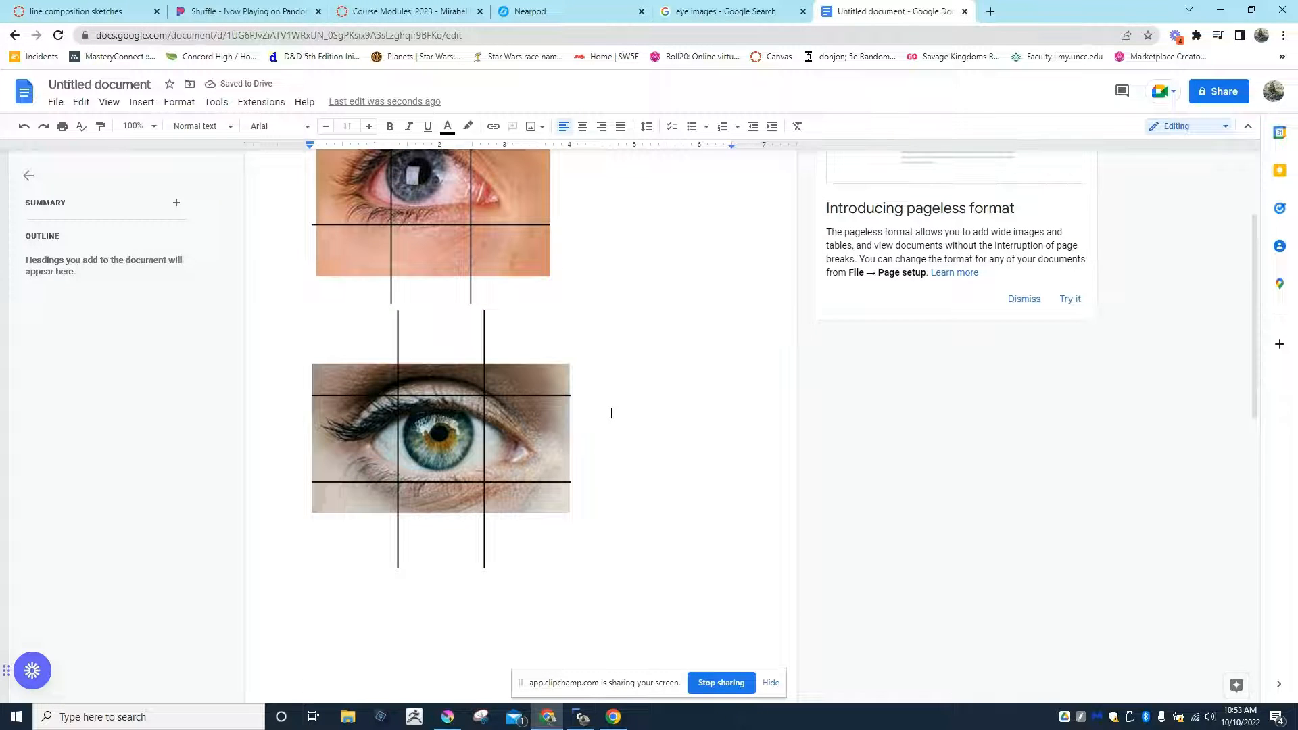
pyautogui.scroll(2, 611, 414)
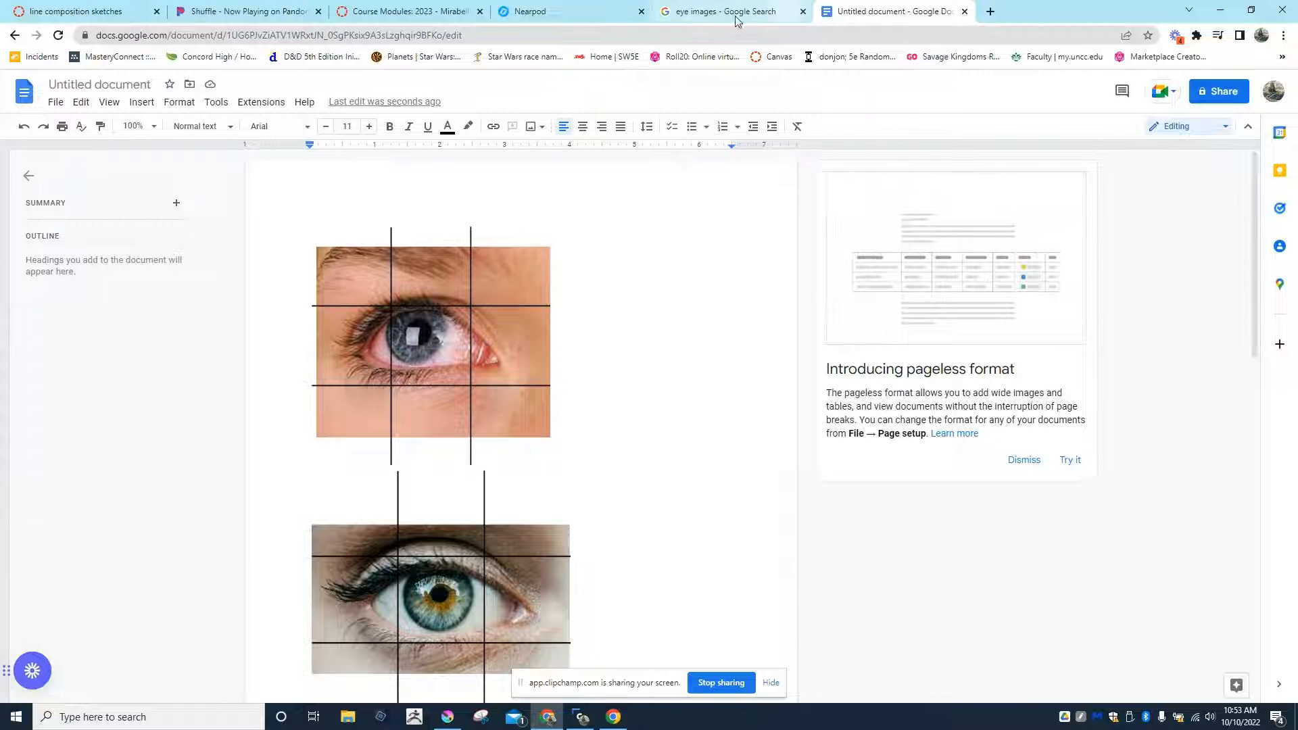
pyautogui.click(580, 719)
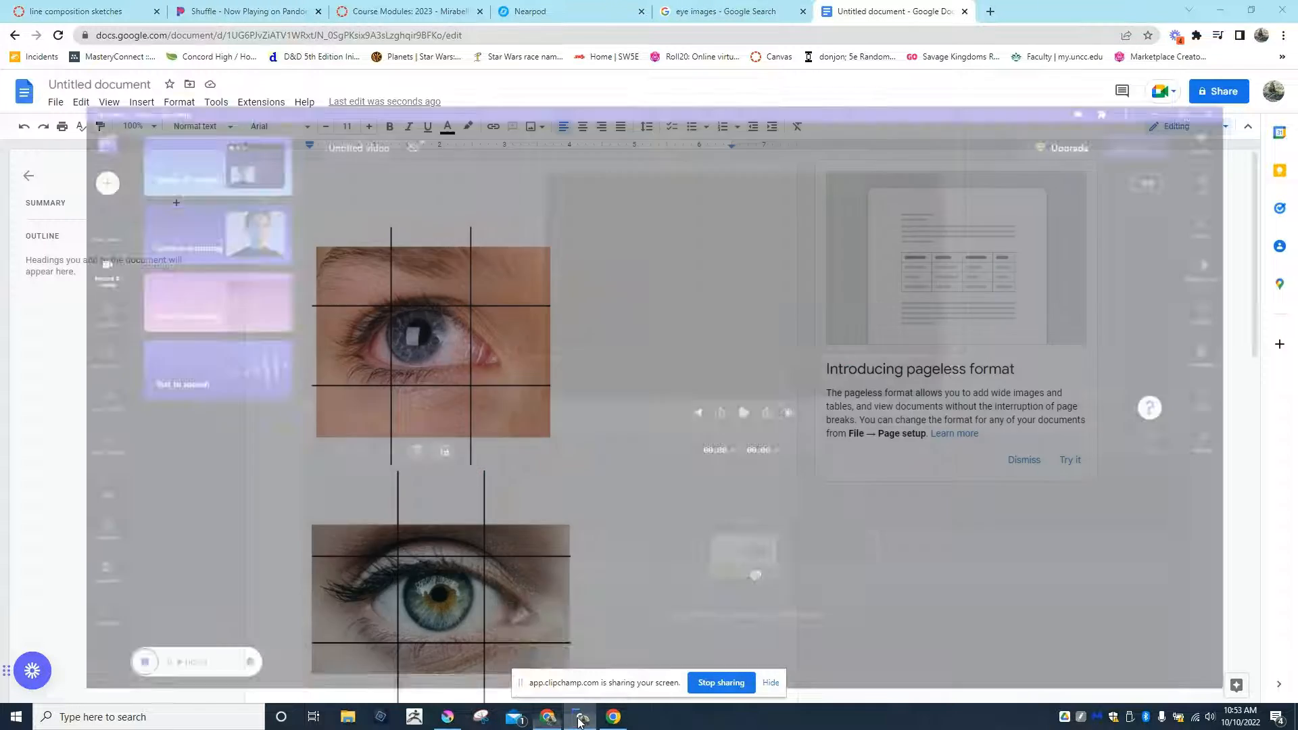